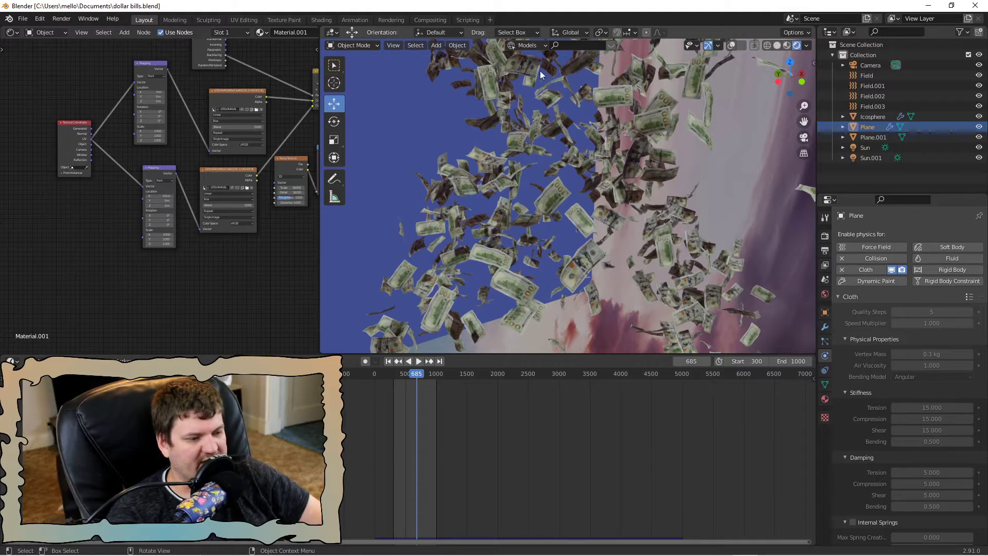
Play back the falling dollar bill animation and examine the stream of bills from different distances and angles.
{"action": "scroll", "coordinate": [449, 125], "scroll_direction": "down", "scroll_amount": 3}
{"action": "scroll", "coordinate": [468, 137], "scroll_direction": "up", "scroll_amount": 3}
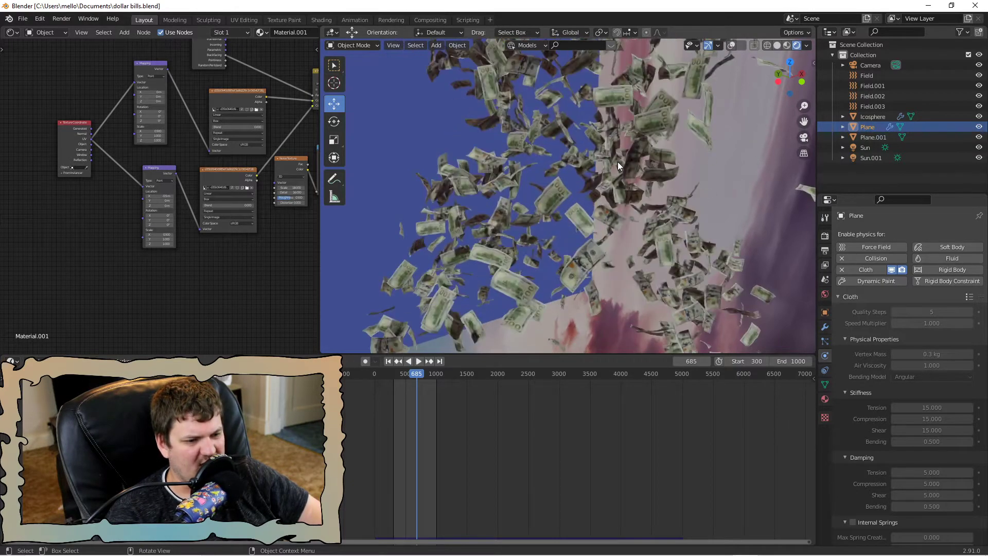
{"action": "key", "text": "space"}
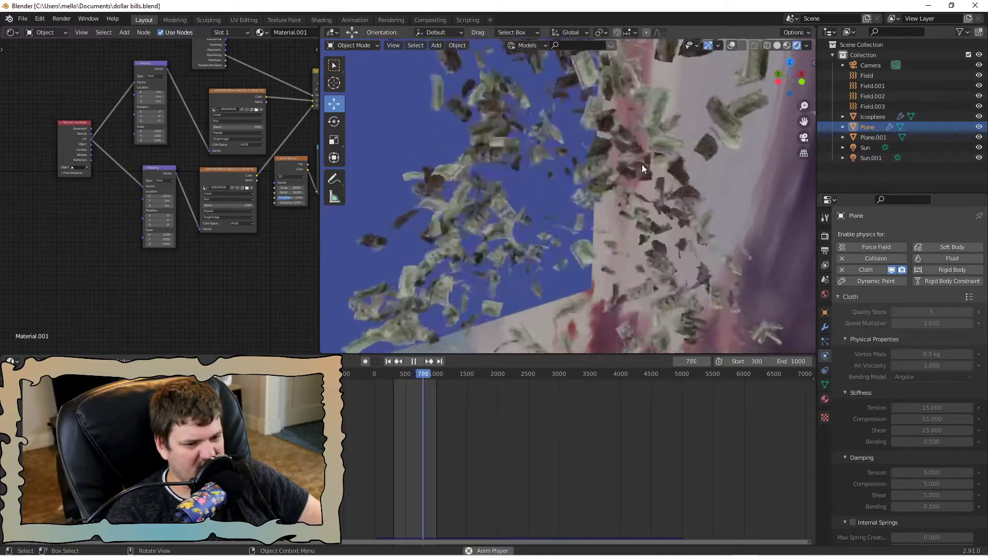
{"action": "key", "text": "space"}
{"action": "middle_click_drag", "start_coordinate": [670, 175], "coordinate": [640, 169]}
{"action": "scroll", "coordinate": [640, 169], "scroll_direction": "down", "scroll_amount": 4}
{"action": "scroll", "coordinate": [641, 169], "scroll_direction": "up", "scroll_amount": 2}
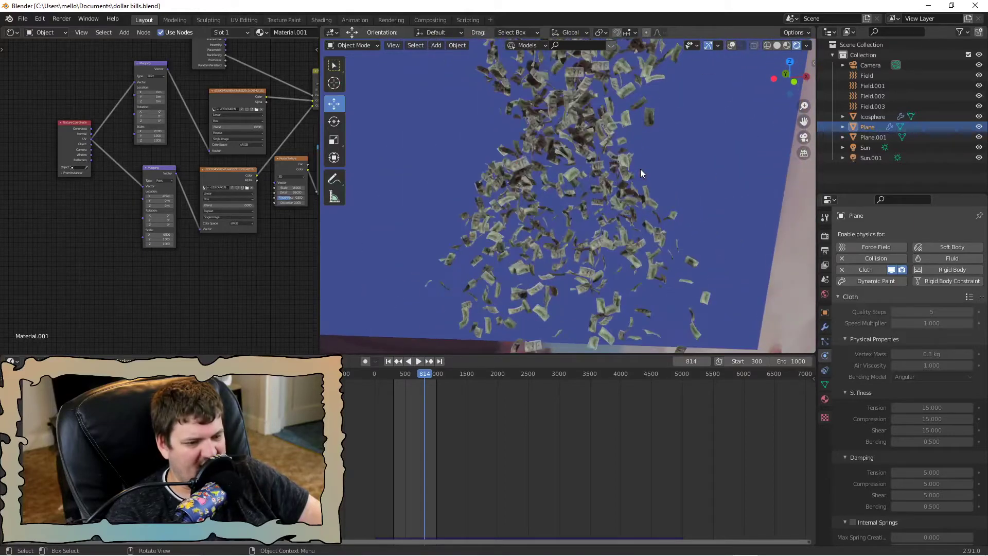
{"action": "scroll", "coordinate": [623, 159], "scroll_direction": "down", "scroll_amount": 6}
{"action": "scroll", "coordinate": [622, 159], "scroll_direction": "up", "scroll_amount": 3}
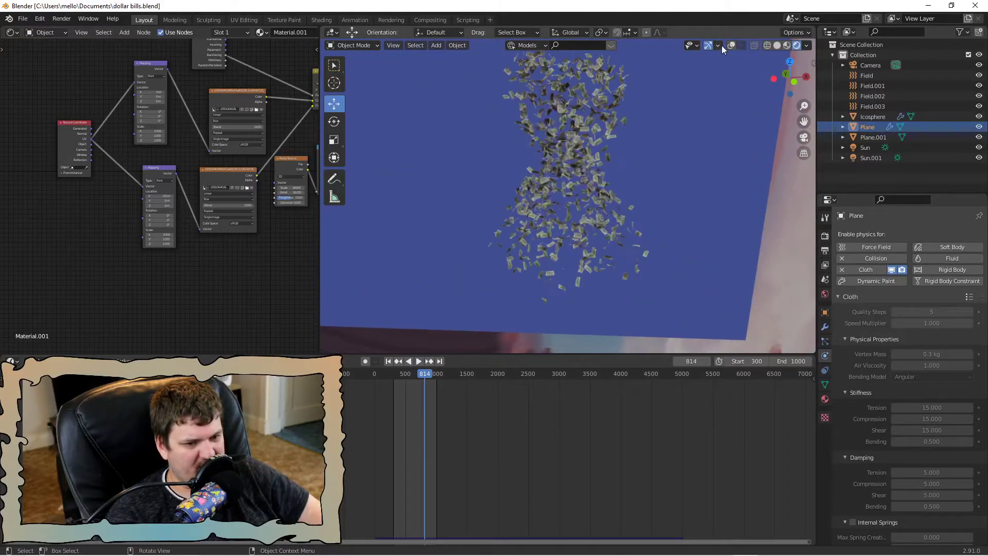
Turn on the viewport overlays, switch to solid shading and play a short stretch of the animation.
{"action": "left_click", "coordinate": [731, 45]}
{"action": "left_click", "coordinate": [777, 45]}
{"action": "mouse_move", "coordinate": [655, 124]}
{"action": "middle_mouse_down"}
{"action": "mouse_move", "coordinate": [592, 177]}
{"action": "mouse_move", "coordinate": [572, 96]}
{"action": "middle_mouse_up"}
{"action": "key", "text": "space"}
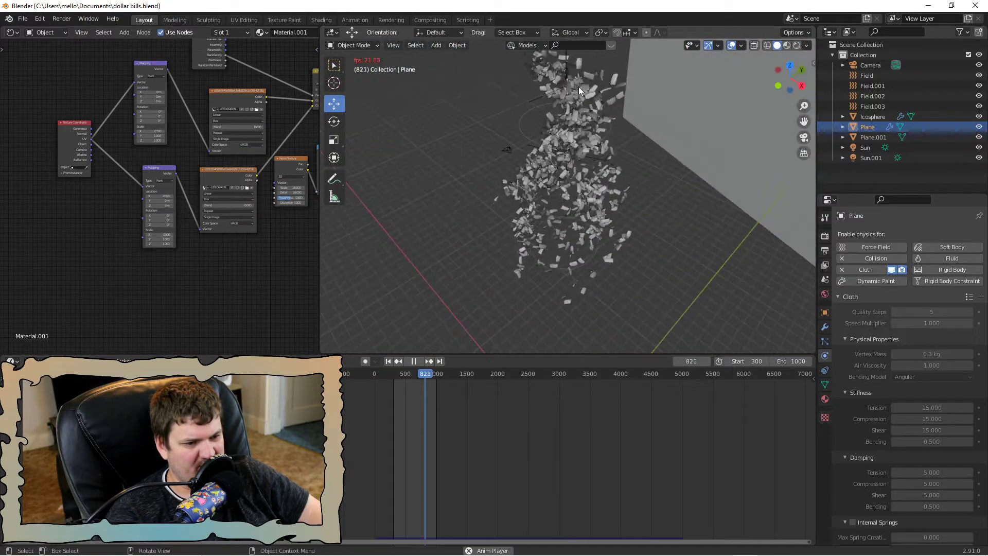
{"action": "key", "text": "space"}
Examine the turbulence force field and the icosphere emitter, including its material nodes and its place above the falling bills.
{"action": "left_click", "coordinate": [544, 95]}
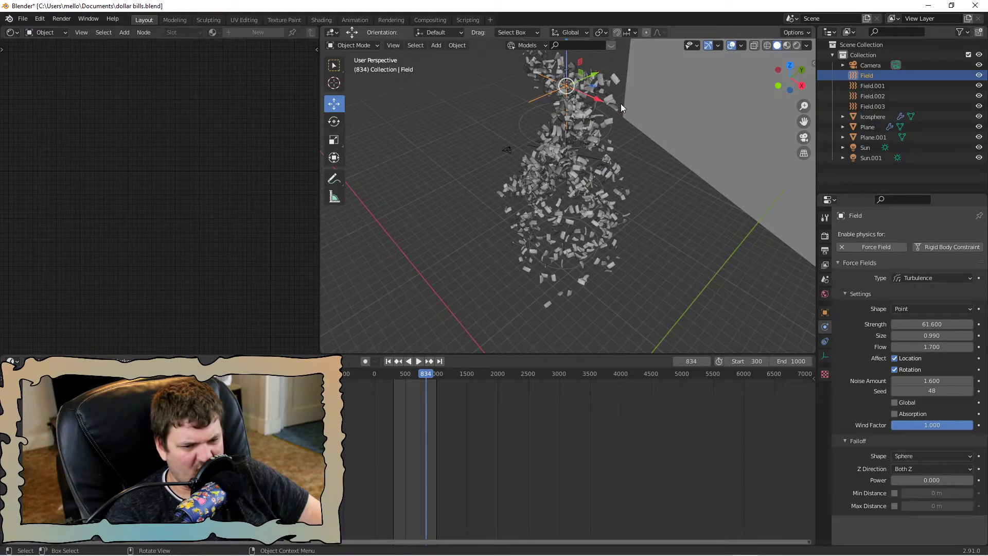
{"action": "middle_click_drag", "start_coordinate": [621, 104], "coordinate": [595, 120]}
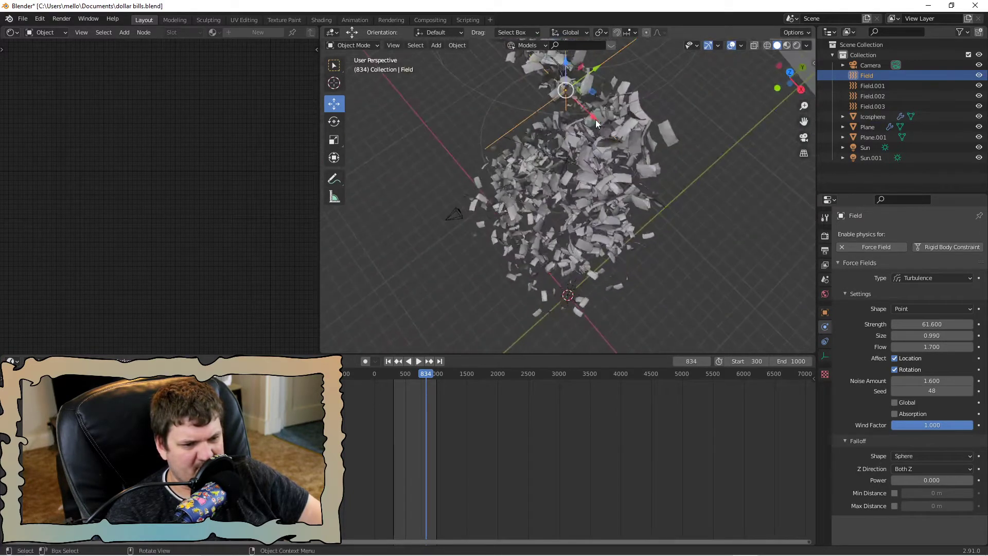
{"action": "left_click", "coordinate": [875, 118]}
{"action": "middle_click_drag", "start_coordinate": [604, 178], "coordinate": [556, 123]}
{"action": "scroll", "coordinate": [557, 122], "scroll_direction": "up", "scroll_amount": 2}
{"action": "scroll", "coordinate": [273, 100], "scroll_direction": "down", "scroll_amount": 4}
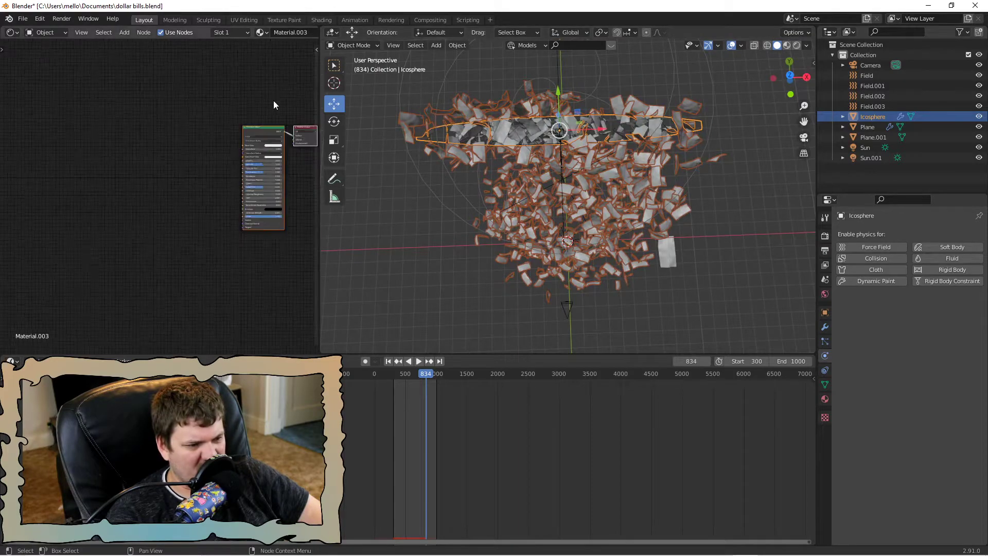
{"action": "middle_click_drag", "start_coordinate": [273, 100], "coordinate": [110, 86]}
{"action": "scroll", "coordinate": [110, 85], "scroll_direction": "up", "scroll_amount": 4}
{"action": "scroll", "coordinate": [111, 85], "scroll_direction": "up", "scroll_amount": 1}
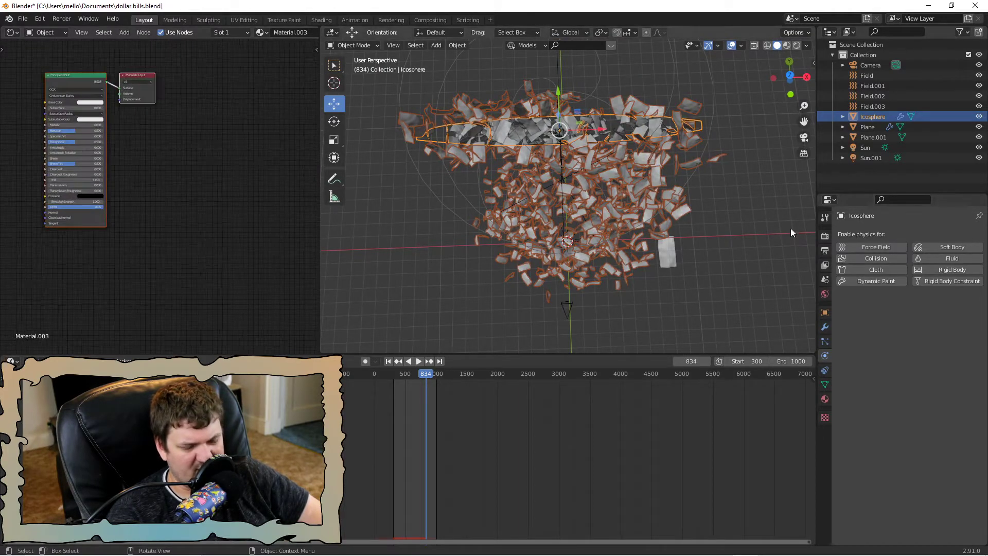
{"action": "middle_click_drag", "start_coordinate": [790, 228], "coordinate": [589, 90]}
{"action": "scroll", "coordinate": [596, 104], "scroll_direction": "up", "scroll_amount": 3}
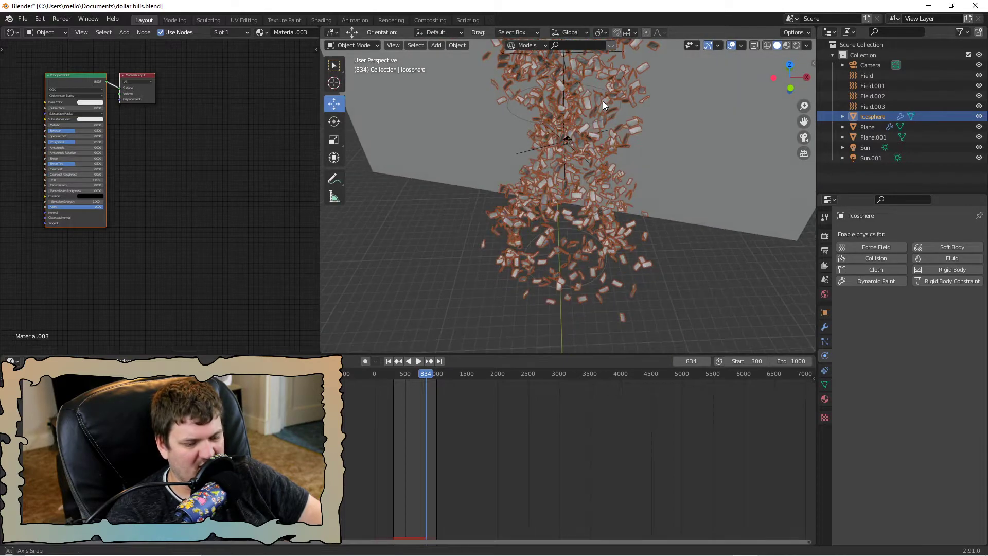
{"action": "scroll", "coordinate": [682, 129], "scroll_direction": "down", "scroll_amount": 2}
{"action": "scroll", "coordinate": [681, 129], "scroll_direction": "up", "scroll_amount": 1}
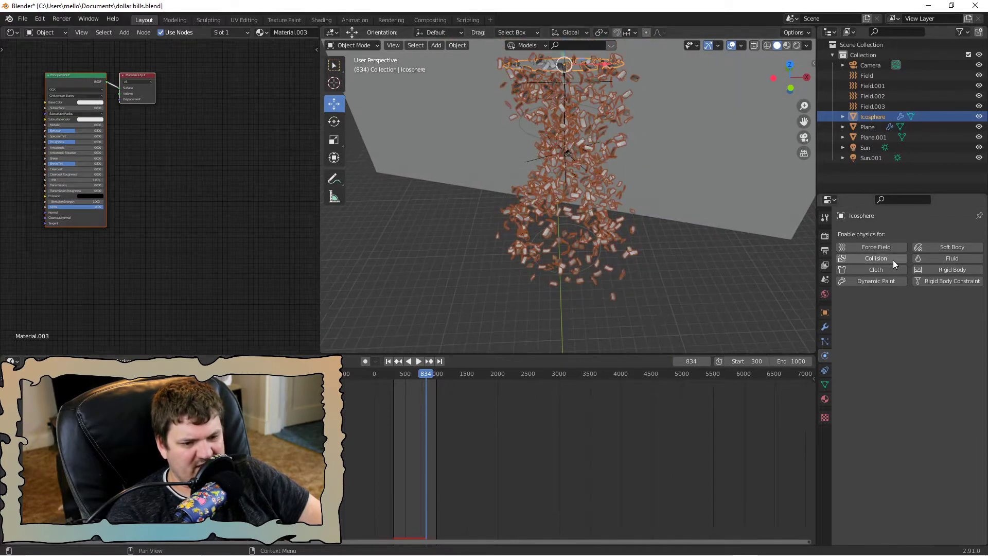
Review the icosphere's particle emission, rotation and render settings, and play the animation to see their effect.
{"action": "left_click", "coordinate": [825, 342]}
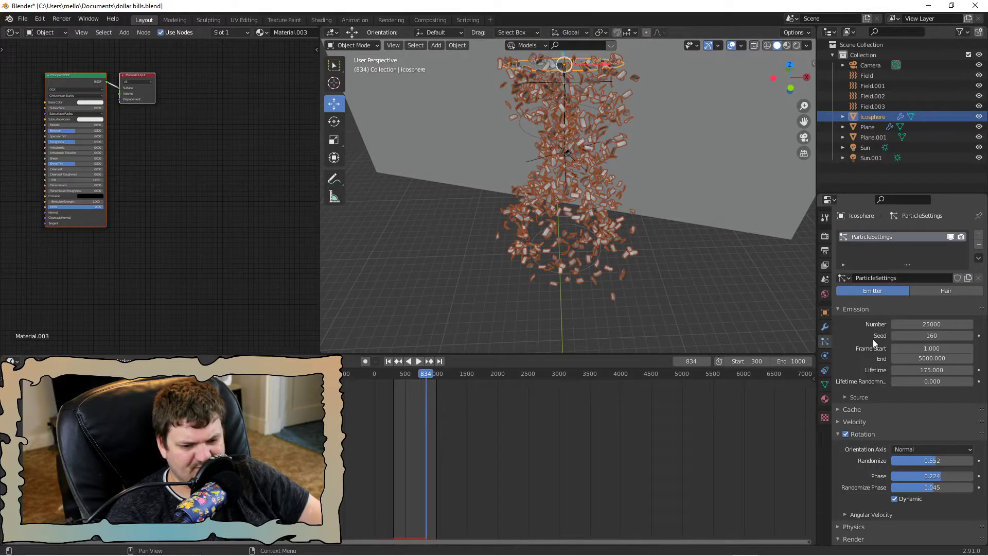
{"action": "scroll", "coordinate": [869, 330], "scroll_direction": "down", "scroll_amount": 2}
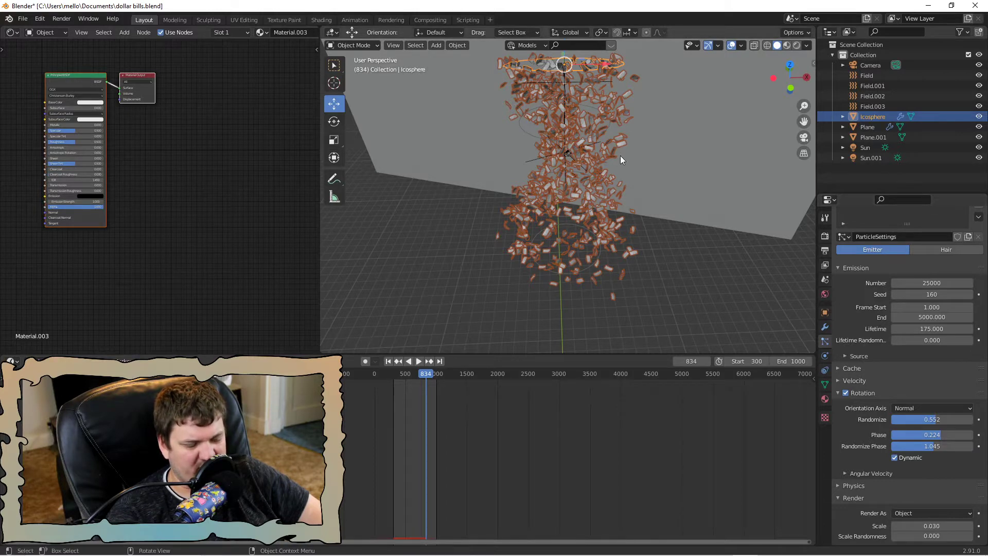
{"action": "scroll", "coordinate": [882, 345], "scroll_direction": "down", "scroll_amount": 8}
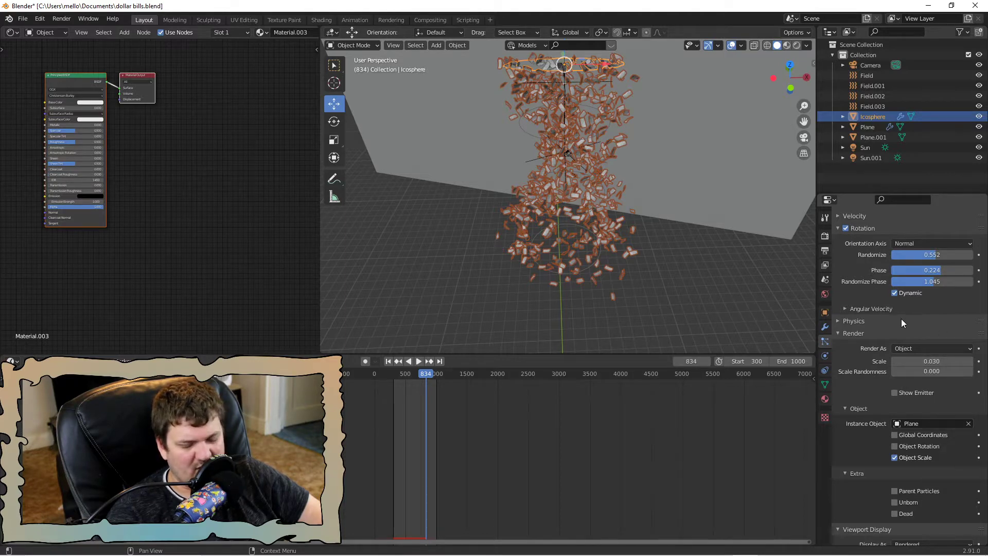
{"action": "scroll", "coordinate": [901, 319], "scroll_direction": "up", "scroll_amount": 1}
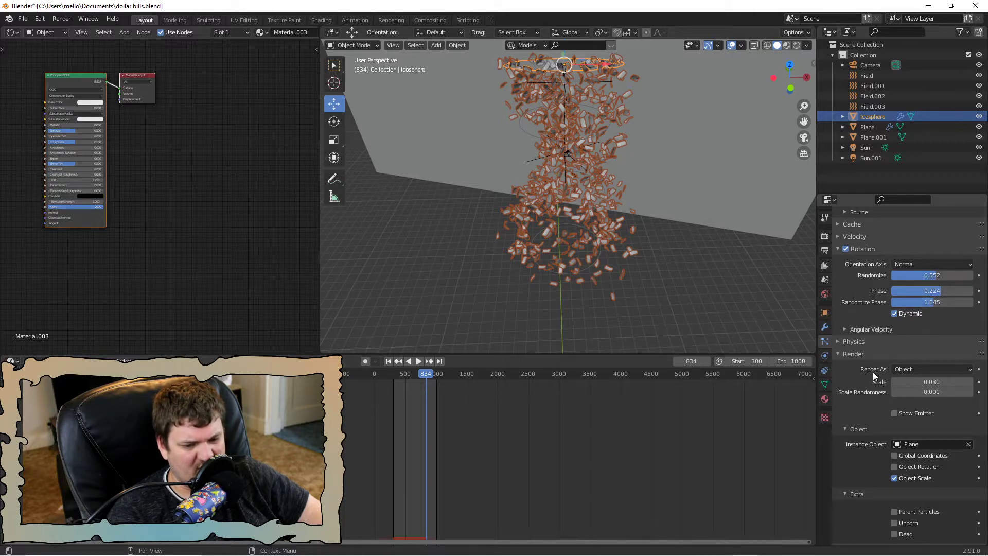
{"action": "scroll", "coordinate": [896, 355], "scroll_direction": "down", "scroll_amount": 2}
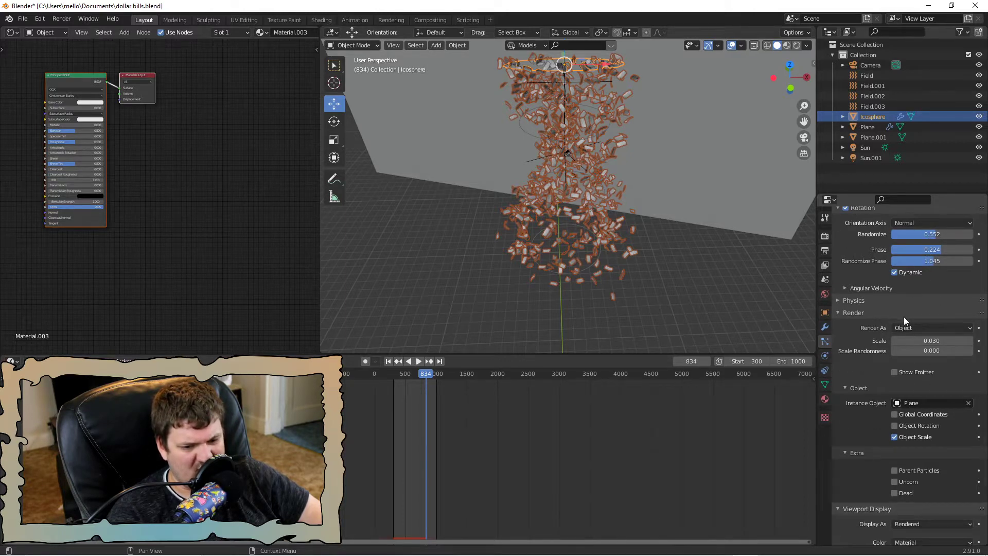
{"action": "scroll", "coordinate": [903, 319], "scroll_direction": "up", "scroll_amount": 10}
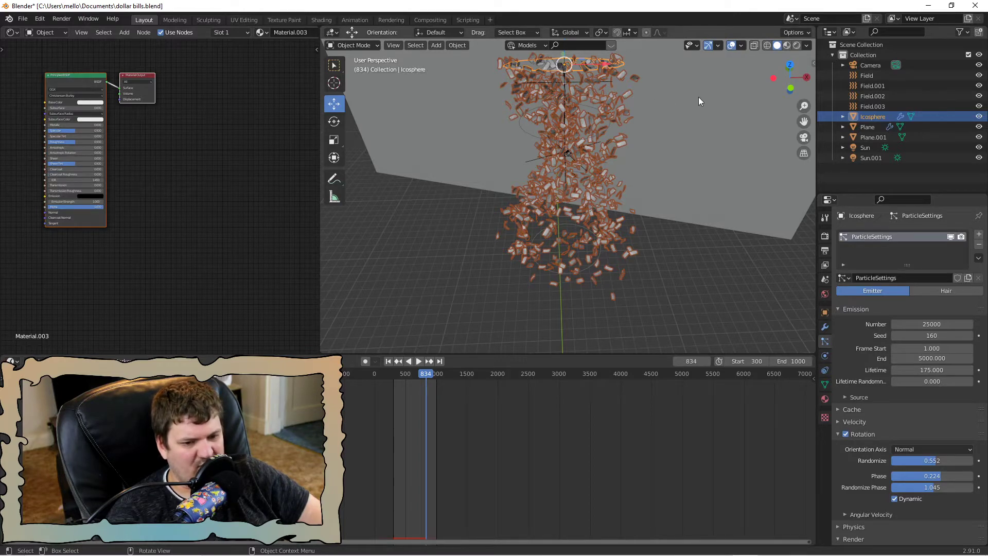
{"action": "key", "text": "space"}
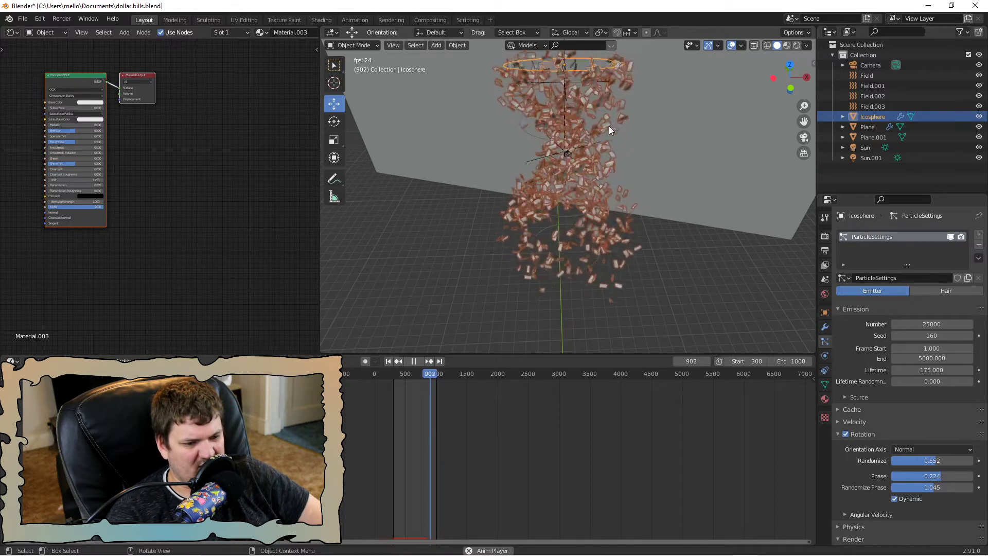
{"action": "key", "text": "space"}
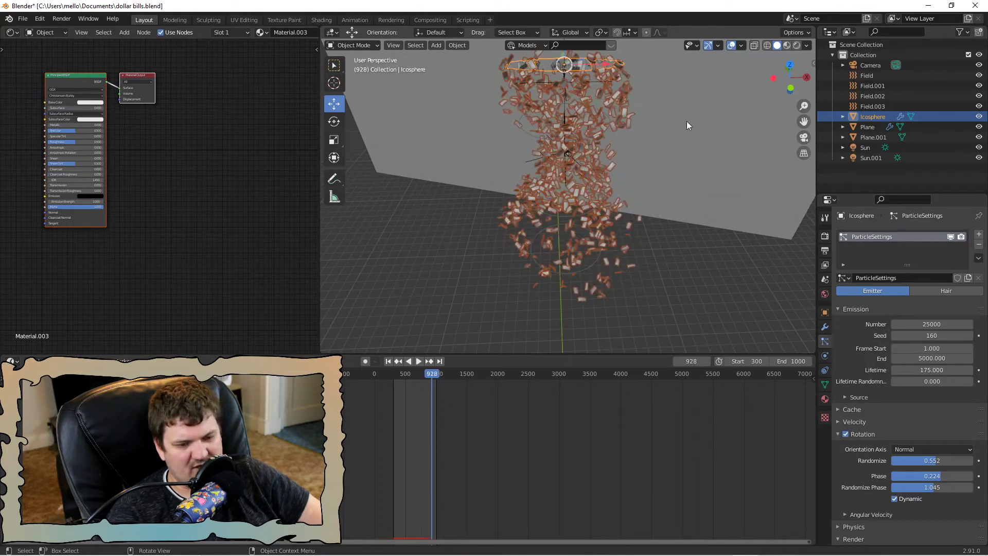
{"action": "left_click", "coordinate": [868, 75]}
{"action": "key", "text": "shift+a"}
{"action": "mouse_move", "coordinate": [661, 160]}
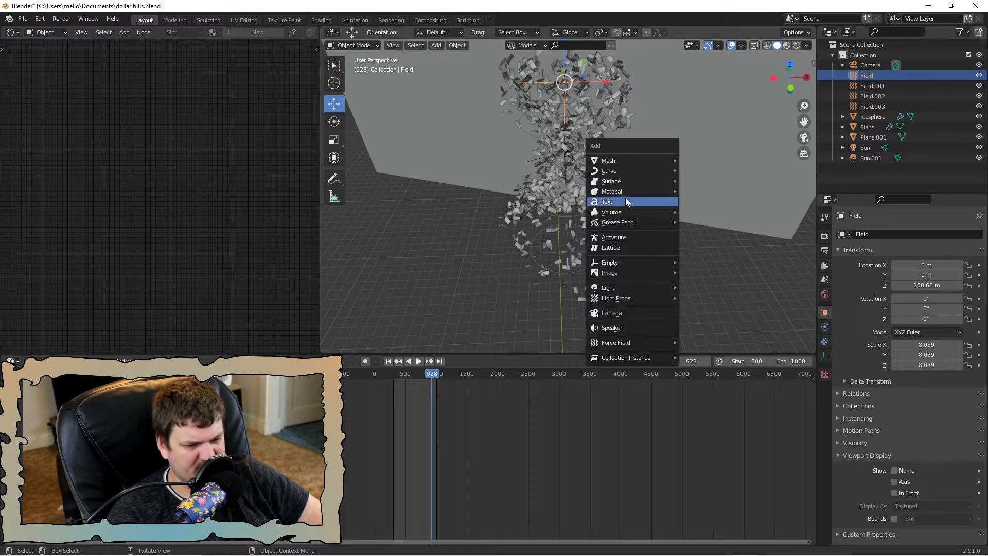
{"action": "mouse_move", "coordinate": [627, 344]}
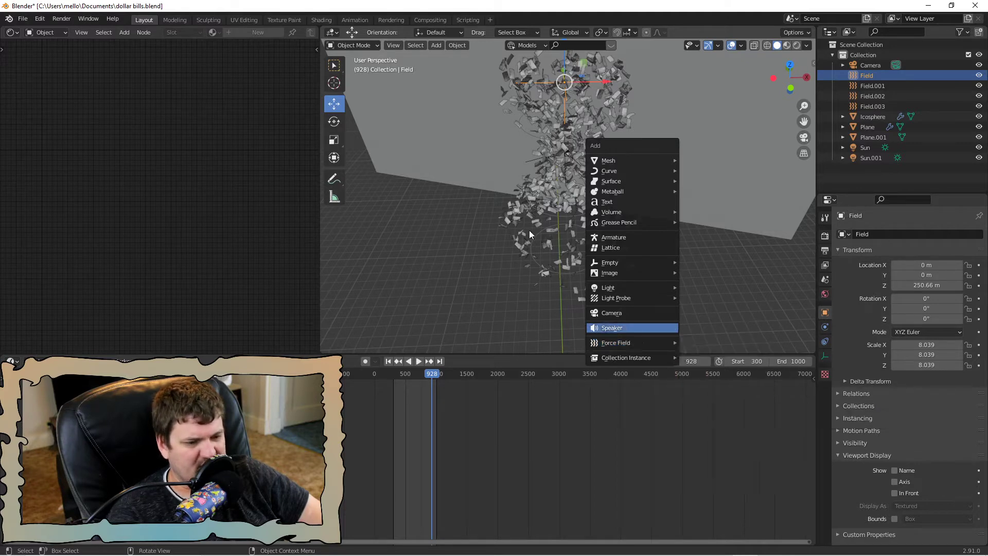
{"action": "left_click", "coordinate": [491, 172]}
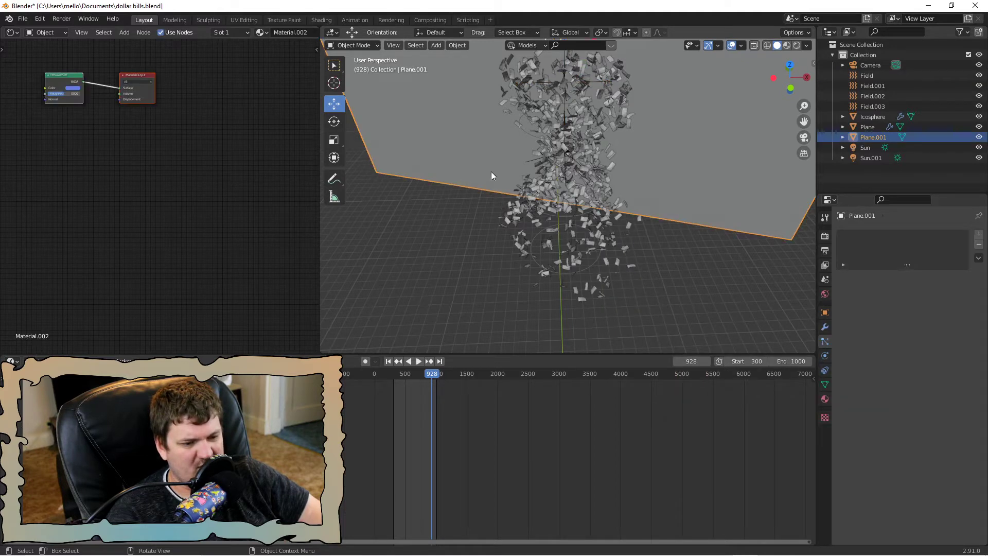
Review the force field settings of Field.001 and Field.002.
{"action": "left_click", "coordinate": [561, 61]}
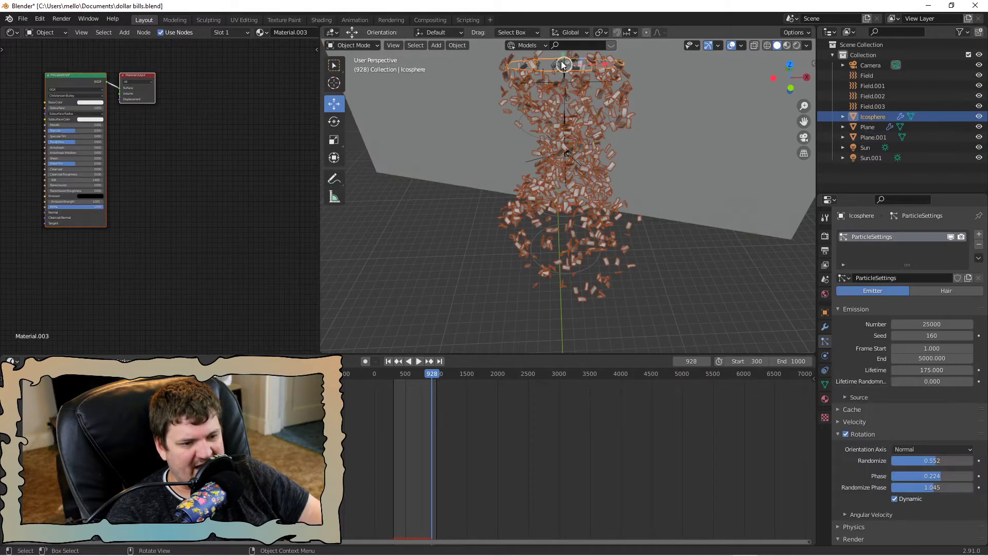
{"action": "left_click", "coordinate": [869, 81]}
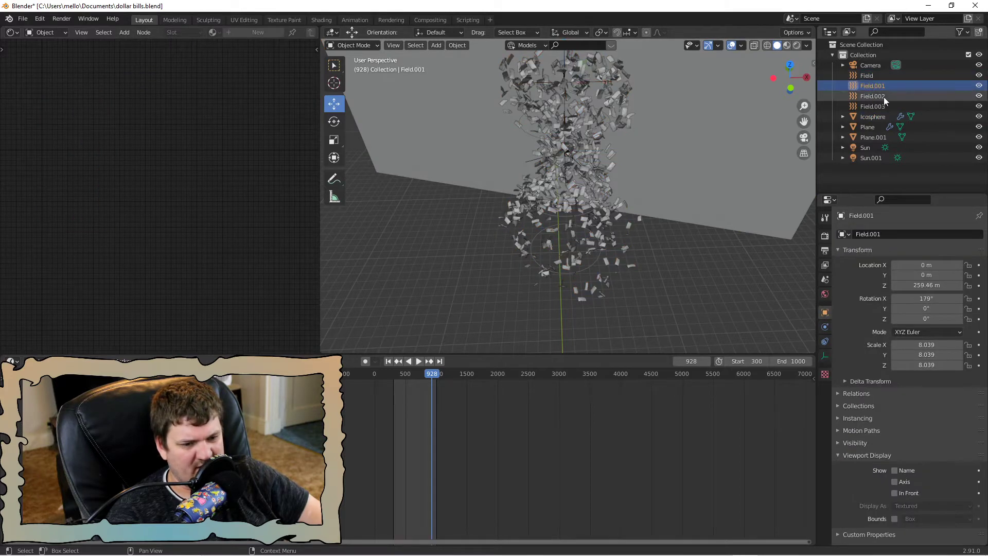
{"action": "left_click", "coordinate": [825, 327]}
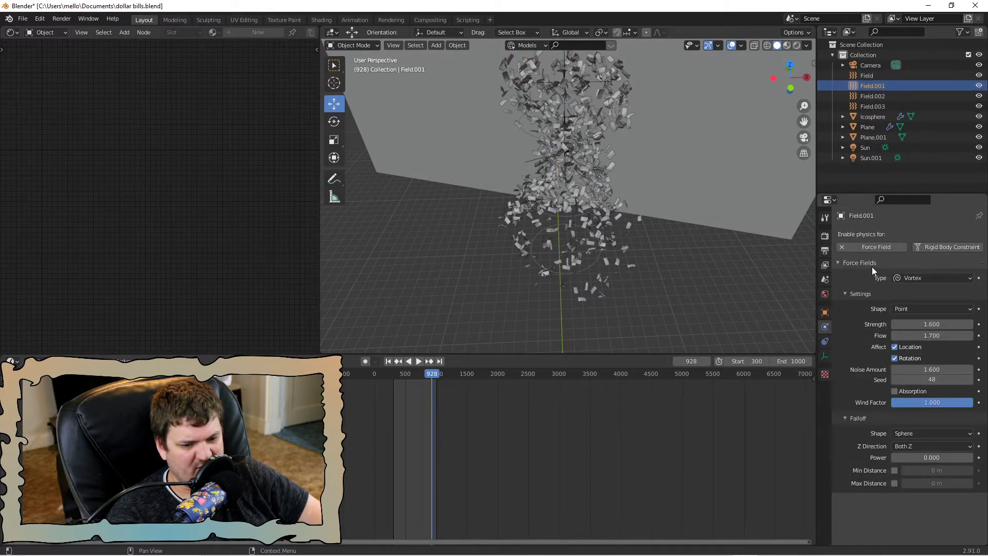
{"action": "left_click", "coordinate": [876, 95]}
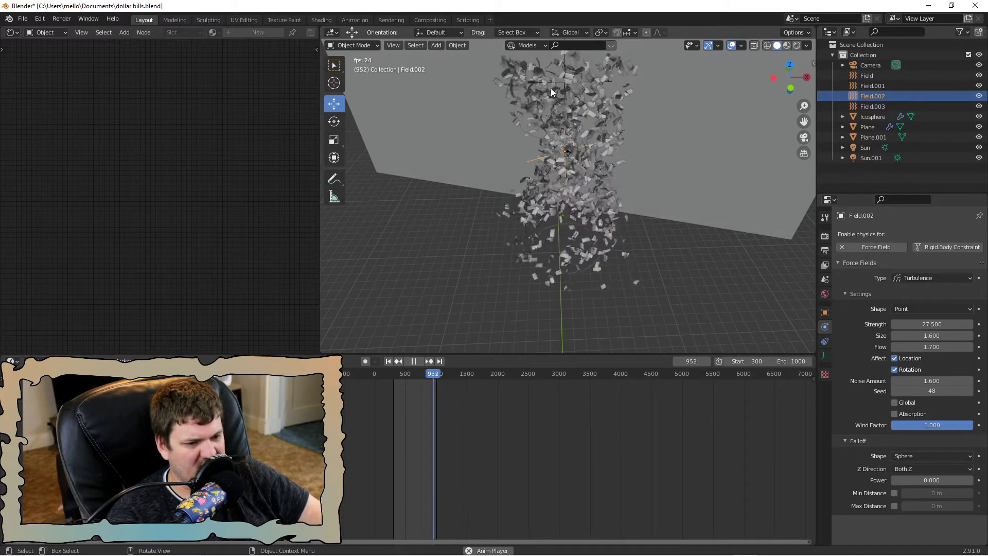
Stop playback, switch the viewport to rendered shading and look through the scene camera.
{"action": "key", "text": "space"}
{"action": "middle_click_drag", "start_coordinate": [560, 190], "coordinate": [648, 144]}
{"action": "left_click", "coordinate": [796, 45]}
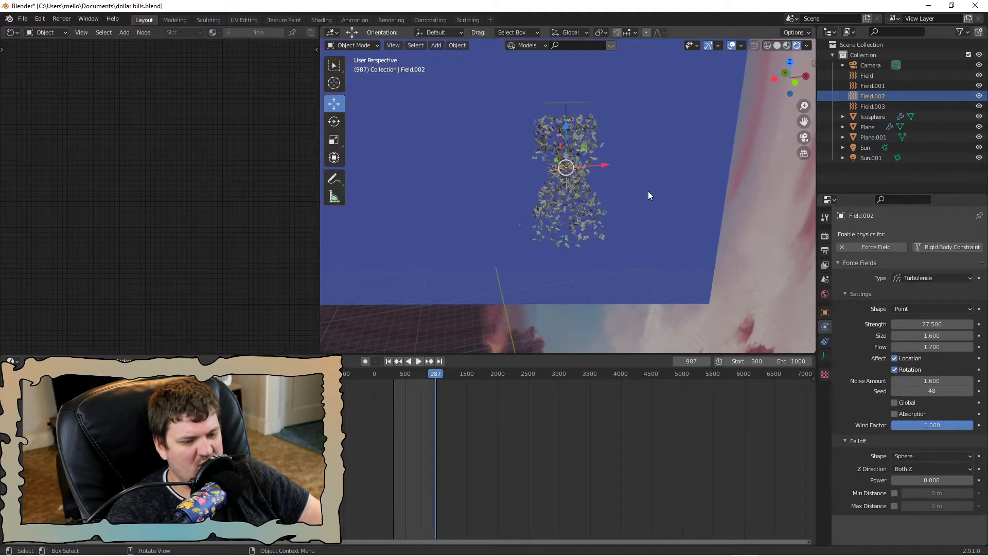
{"action": "middle_click_drag", "start_coordinate": [648, 191], "coordinate": [655, 139]}
{"action": "key", "text": "KP_0"}
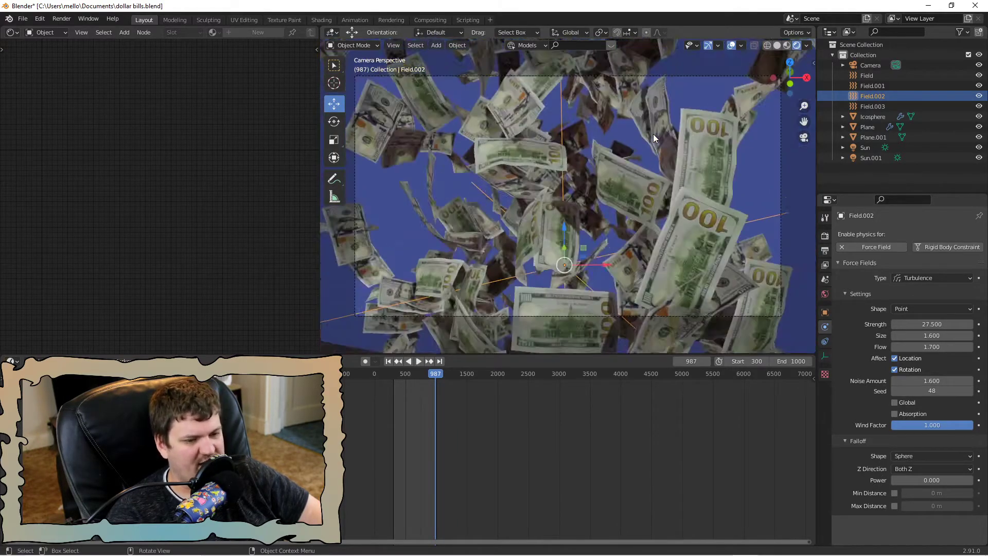
Play the animation from the camera view with the area around the frame visible, and pause it.
{"action": "key", "text": "space"}
{"action": "scroll", "coordinate": [643, 134], "scroll_direction": "down", "scroll_amount": 3}
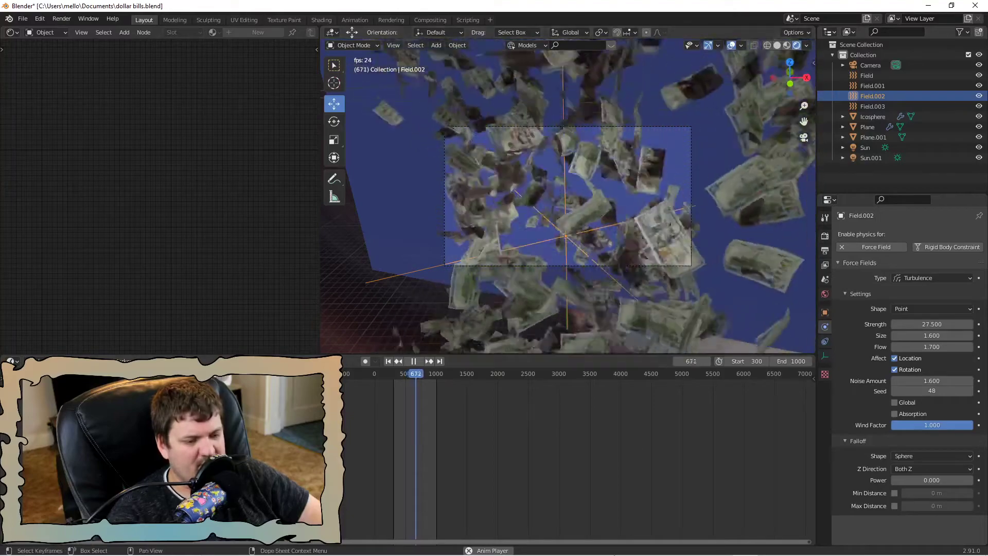
{"action": "left_click", "coordinate": [595, 546]}
{"action": "left_click", "coordinate": [595, 546]}
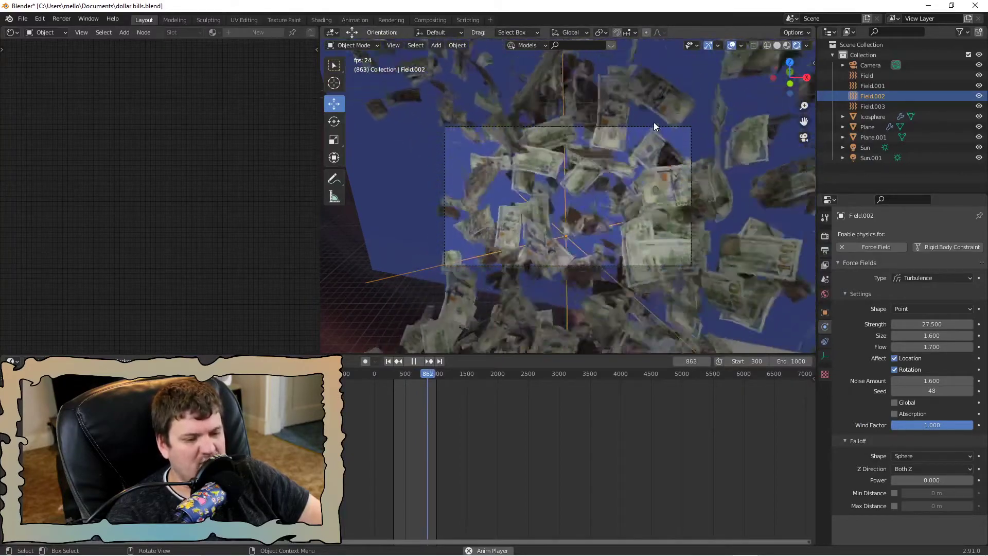
{"action": "key", "text": "space"}
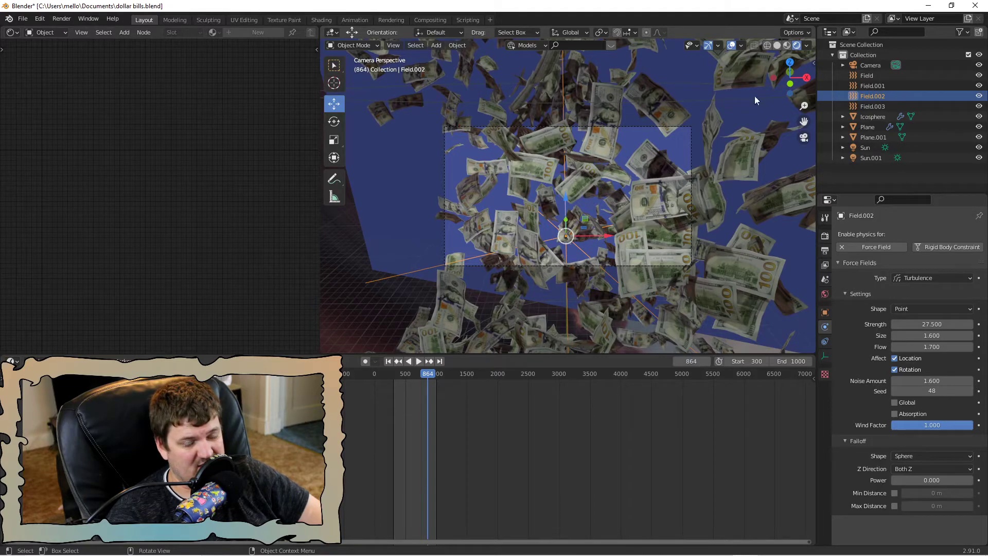
Switch to the desktop, open the "my day off" folder in projects, and skim through the "Googly eyes matte" video.
{"action": "left_click", "coordinate": [928, 5]}
{"action": "double_click", "coordinate": [58, 18]}
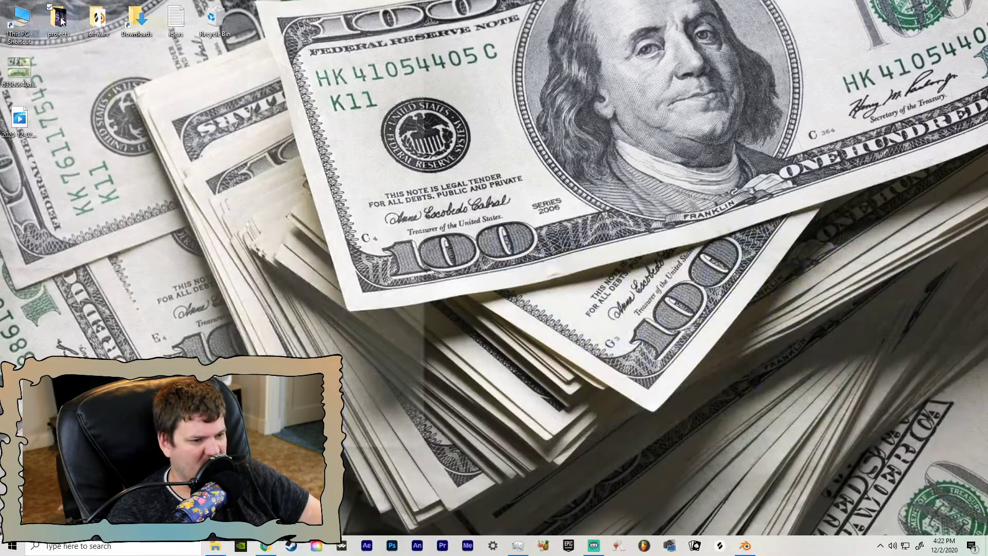
{"action": "double_click", "coordinate": [177, 88]}
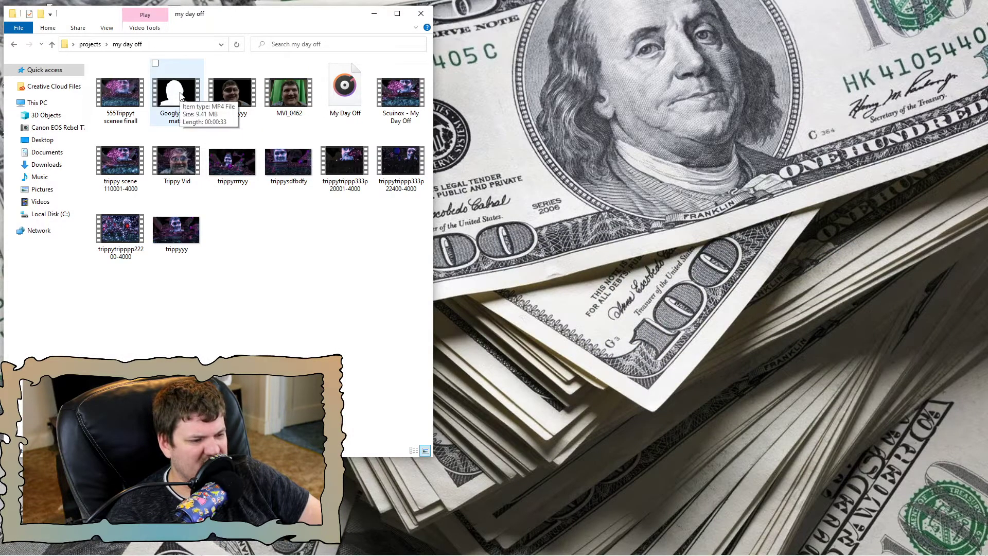
{"action": "double_click", "coordinate": [180, 96]}
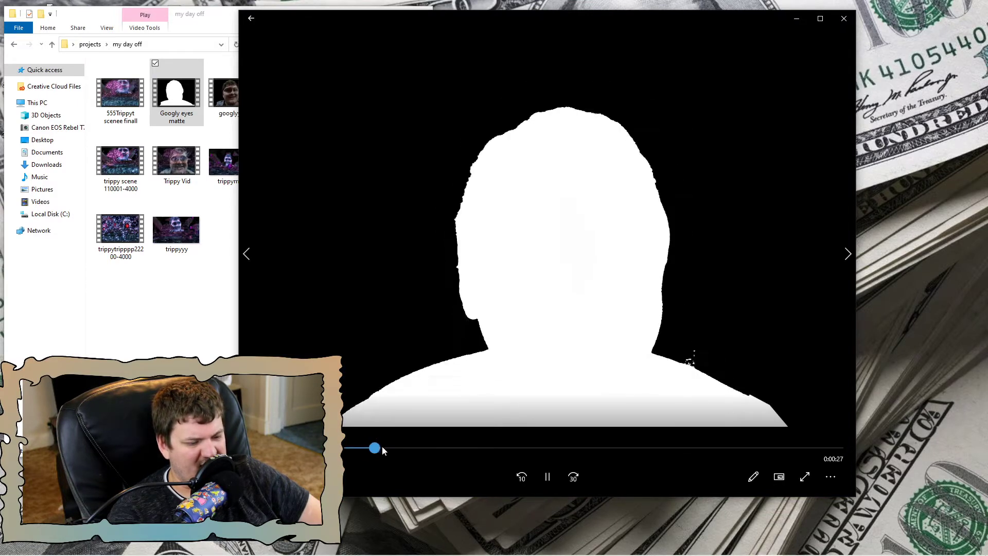
{"action": "left_click_drag", "start_coordinate": [382, 445], "coordinate": [501, 456]}
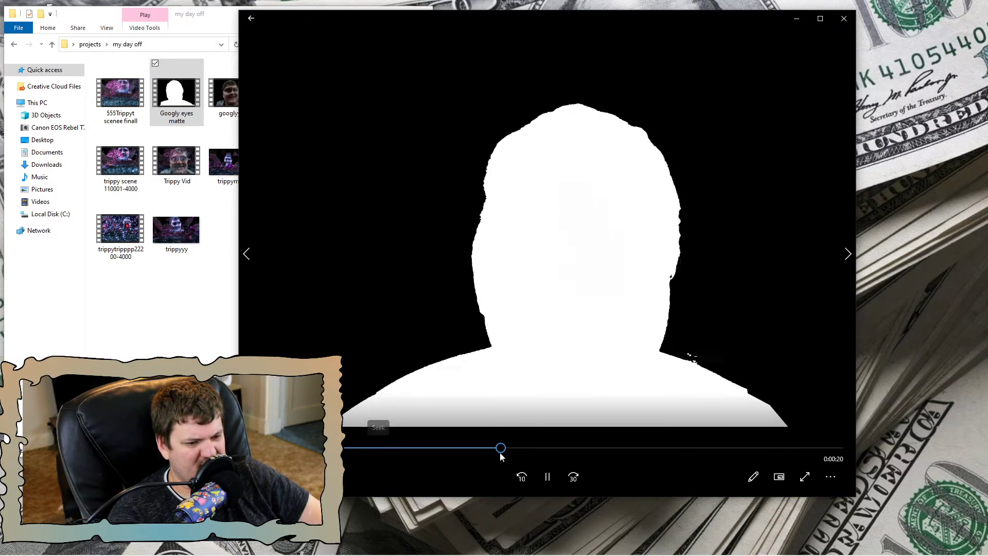
Close the matte video and its folder, switch back to Blender, and select the large blue background plane.
{"action": "left_click", "coordinate": [844, 18]}
{"action": "left_click", "coordinate": [419, 16]}
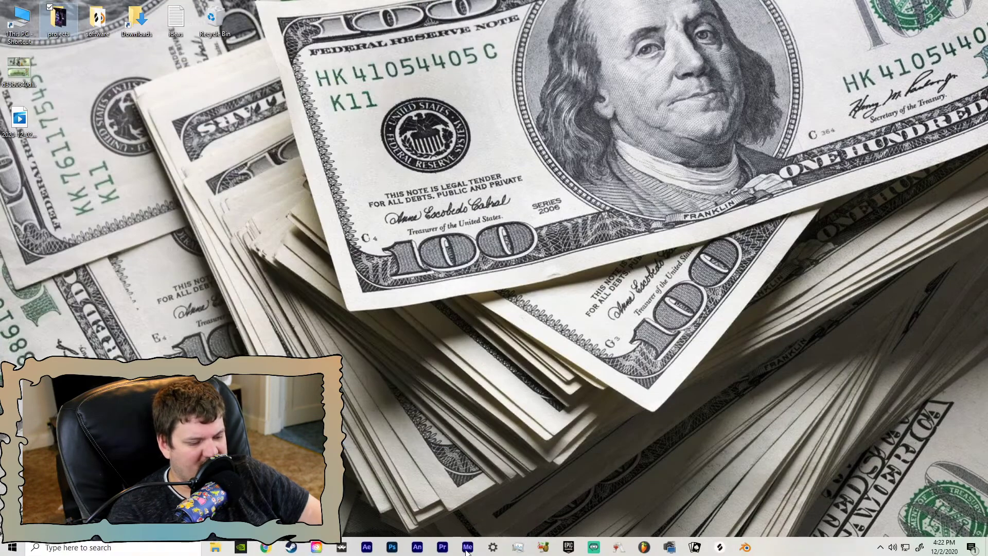
{"action": "left_click", "coordinate": [750, 549]}
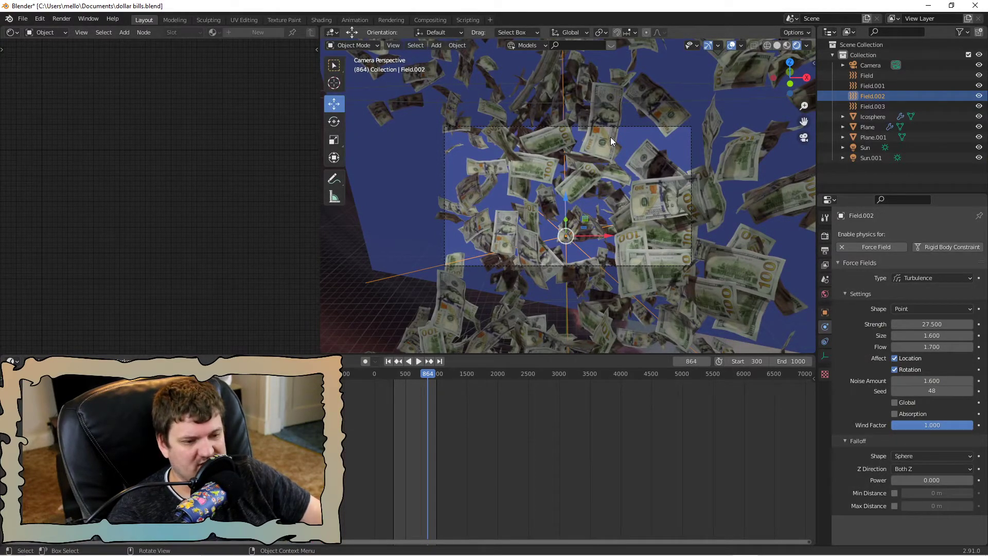
{"action": "left_click", "coordinate": [387, 156]}
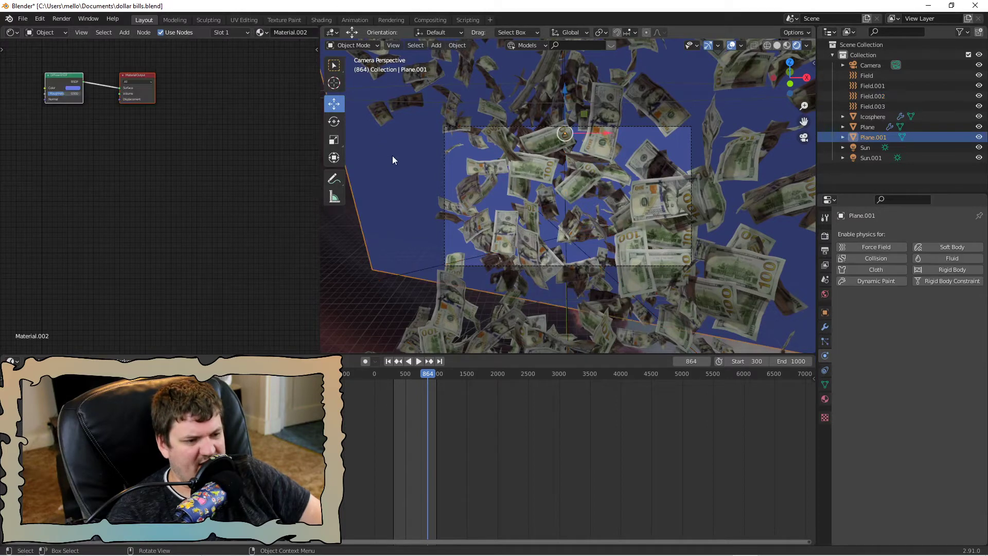
Add a Transparent BSDF node below the Diffuse BSDF in the plane's material.
{"action": "middle_click_drag", "start_coordinate": [52, 73], "coordinate": [167, 149]}
{"action": "scroll", "coordinate": [104, 140], "scroll_direction": "up", "scroll_amount": 3}
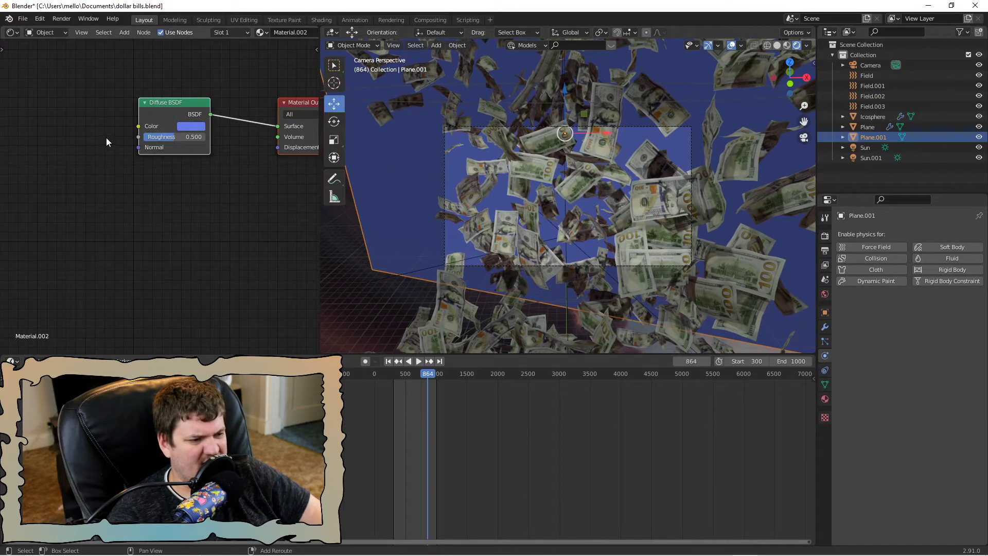
{"action": "key", "text": "shift+a"}
{"action": "mouse_move", "coordinate": [77, 106]}
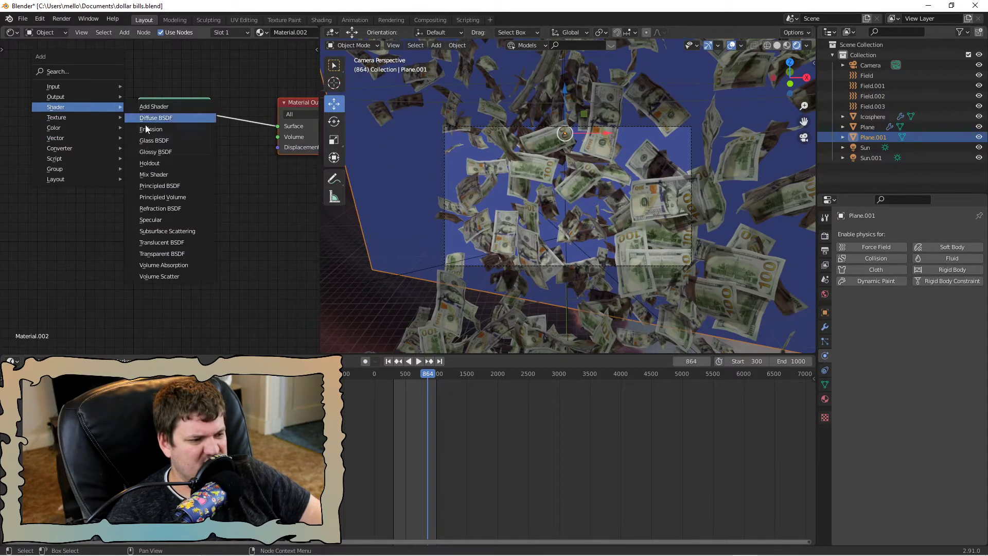
{"action": "left_click", "coordinate": [168, 251]}
{"action": "left_click", "coordinate": [189, 191]}
Insert a Mix Shader between the Diffuse BSDF and Material Output, and connect the Transparent BSDF to its second shader input.
{"action": "key", "text": "shift+a"}
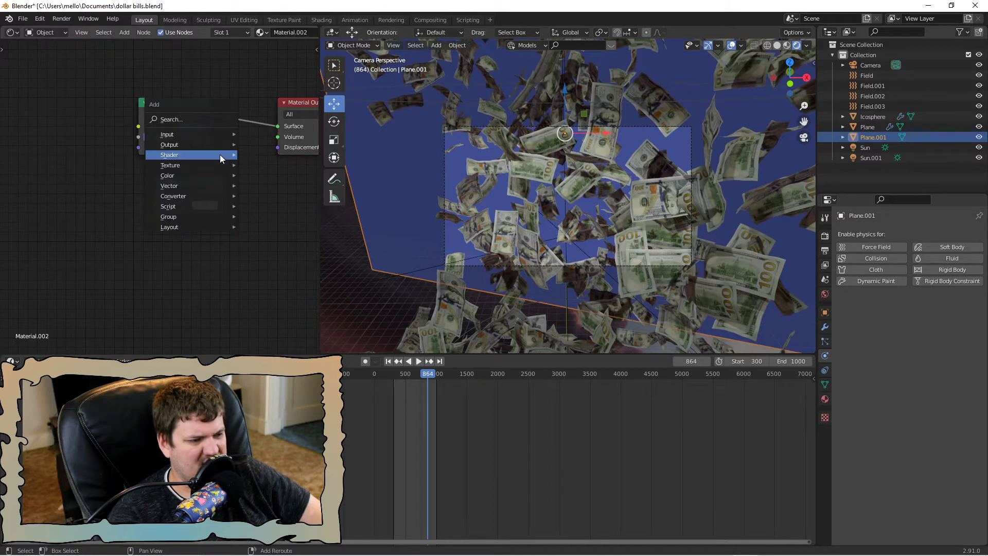
{"action": "left_click", "coordinate": [172, 103]}
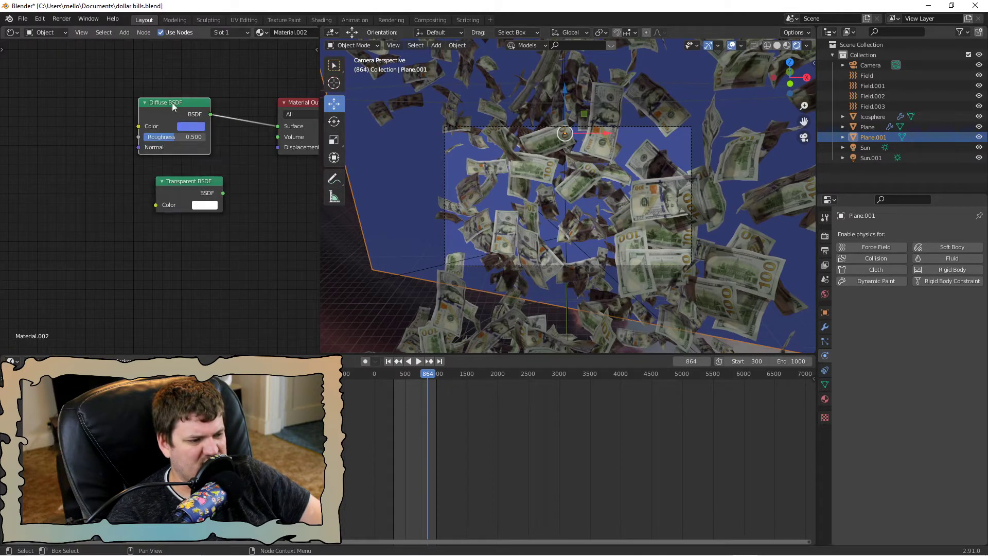
{"action": "key", "text": "shift+a"}
{"action": "mouse_move", "coordinate": [220, 132]}
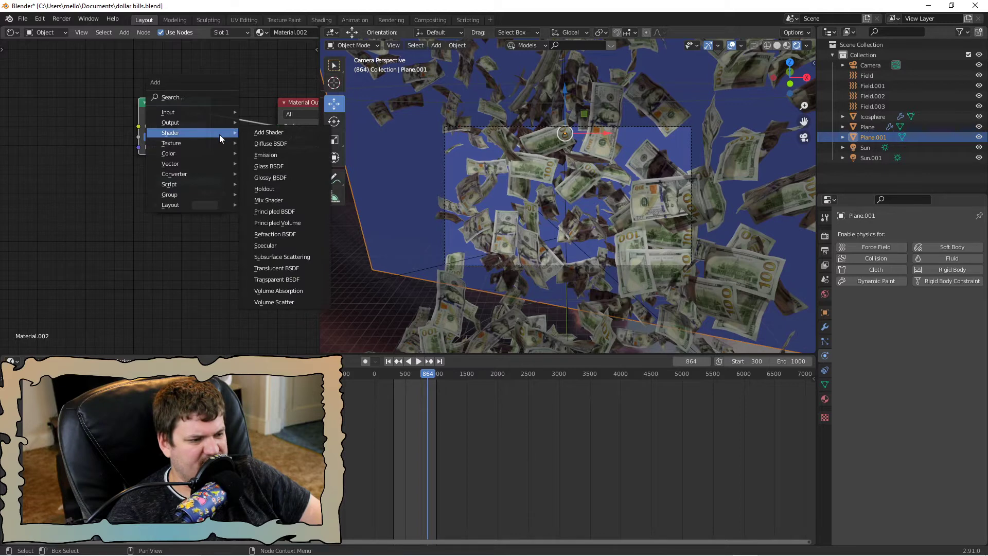
{"action": "left_click", "coordinate": [268, 200]}
{"action": "left_click", "coordinate": [265, 106]}
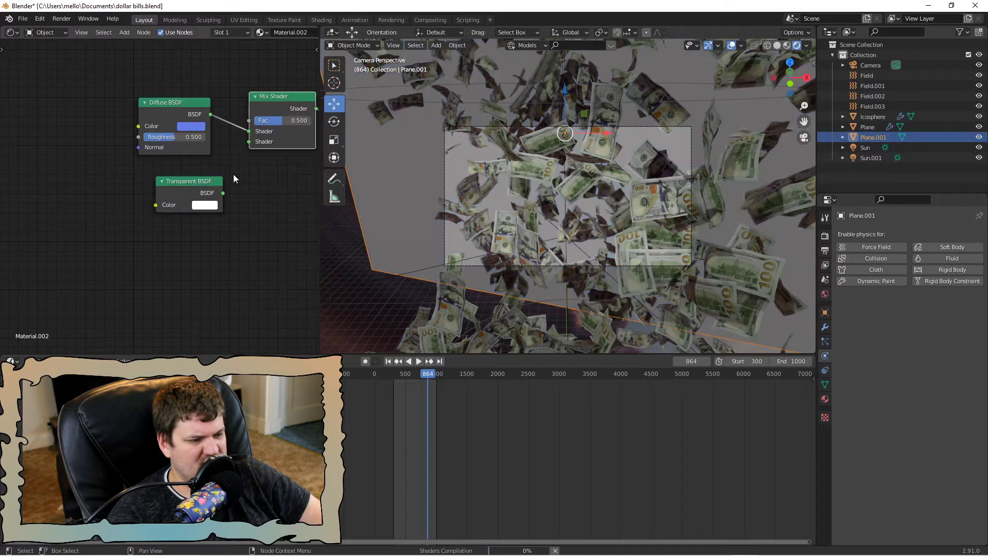
{"action": "left_click_drag", "start_coordinate": [223, 193], "coordinate": [245, 142]}
Set the blend mode of the plane's material to Alpha Blend.
{"action": "scroll", "coordinate": [166, 85], "scroll_direction": "down", "scroll_amount": 3}
{"action": "middle_click_drag", "start_coordinate": [166, 85], "coordinate": [165, 180]}
{"action": "scroll", "coordinate": [165, 180], "scroll_direction": "down", "scroll_amount": 3}
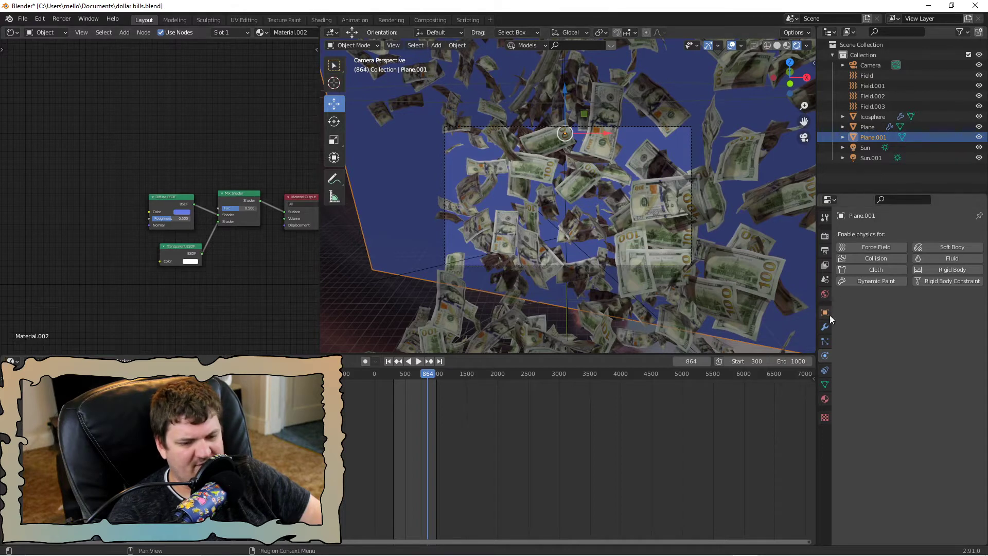
{"action": "left_click", "coordinate": [825, 399]}
{"action": "left_click", "coordinate": [925, 442]}
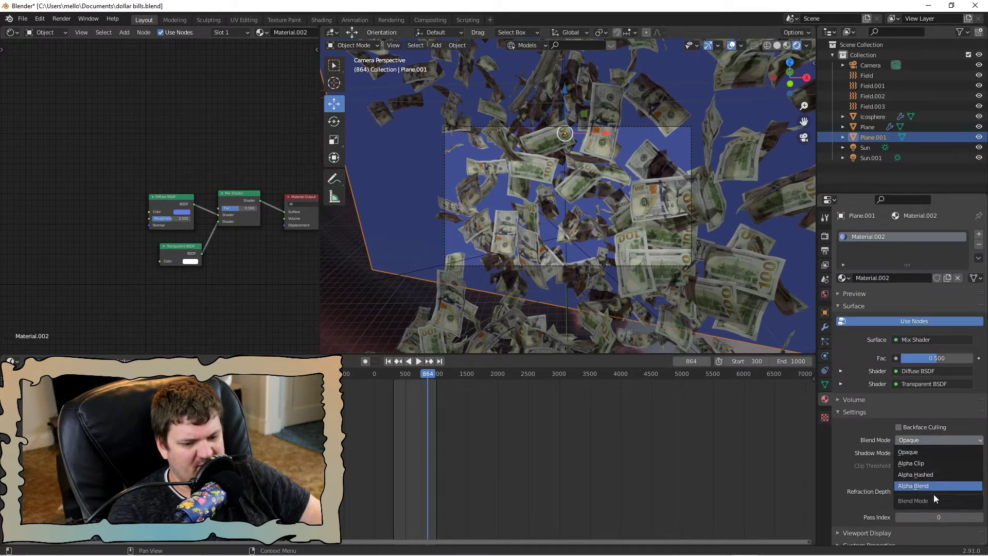
{"action": "left_click", "coordinate": [931, 487]}
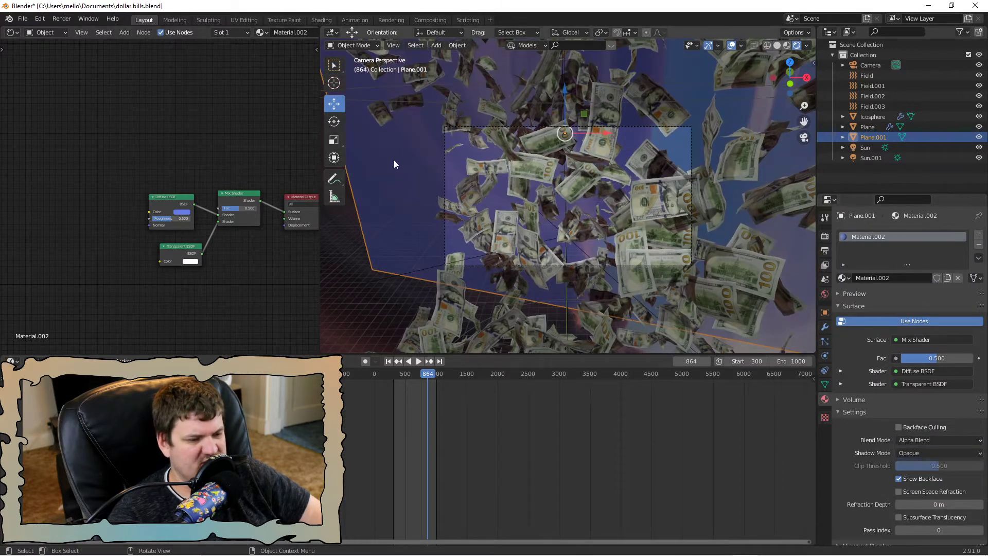
{"action": "scroll", "coordinate": [418, 148], "scroll_direction": "down", "scroll_amount": 1}
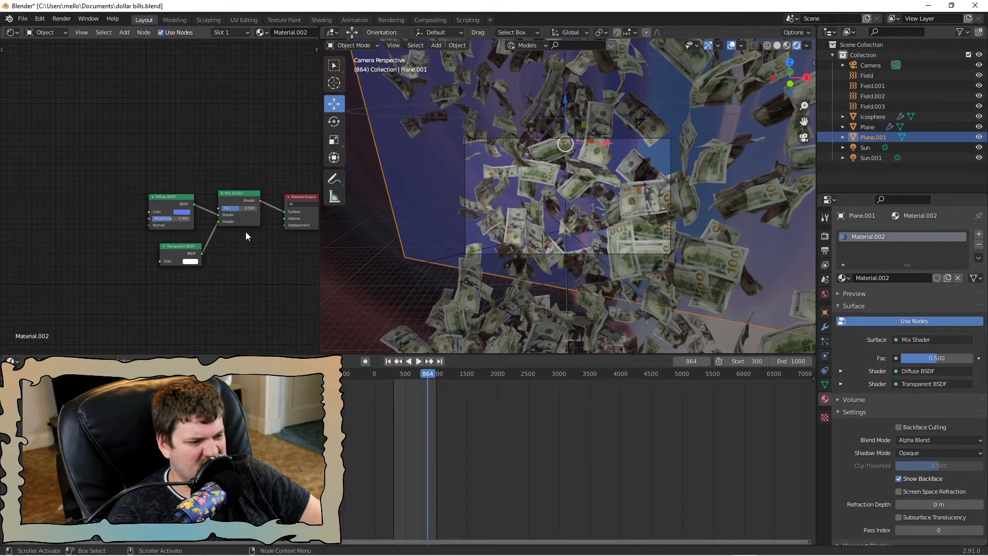
Add an Image Texture node and connect its Color output to the Diffuse BSDF's Color input.
{"action": "scroll", "coordinate": [198, 186], "scroll_direction": "up", "scroll_amount": 2}
{"action": "key", "text": "shift+a"}
{"action": "mouse_move", "coordinate": [50, 202]}
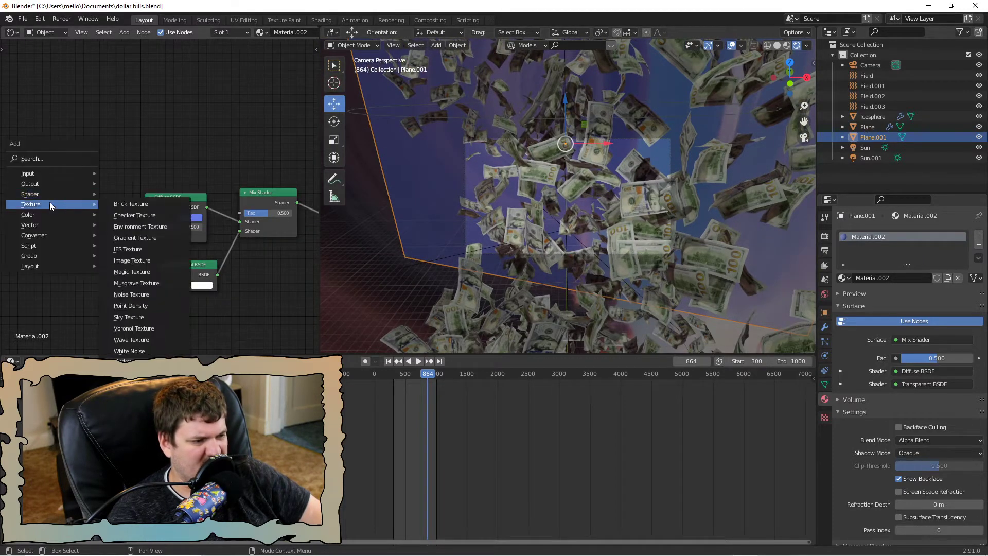
{"action": "left_click", "coordinate": [131, 259]}
{"action": "left_click", "coordinate": [36, 200]}
{"action": "left_click_drag", "start_coordinate": [138, 219], "coordinate": [146, 218]}
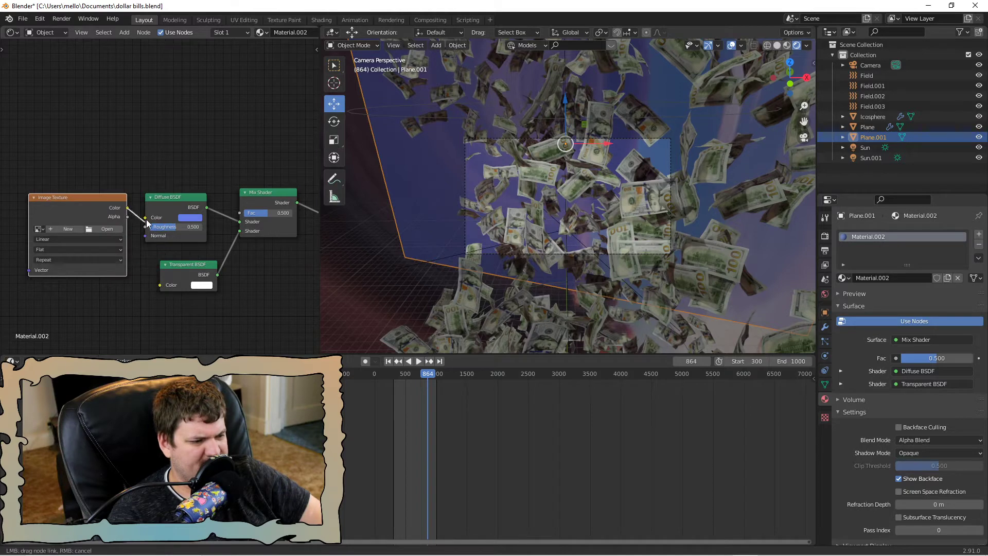
Add a Texture Coordinate node and connect its Generated output to the Image Texture's Vector input.
{"action": "scroll", "coordinate": [46, 213], "scroll_direction": "down", "scroll_amount": 1}
{"action": "key", "text": "shift+a"}
{"action": "mouse_move", "coordinate": [51, 180]}
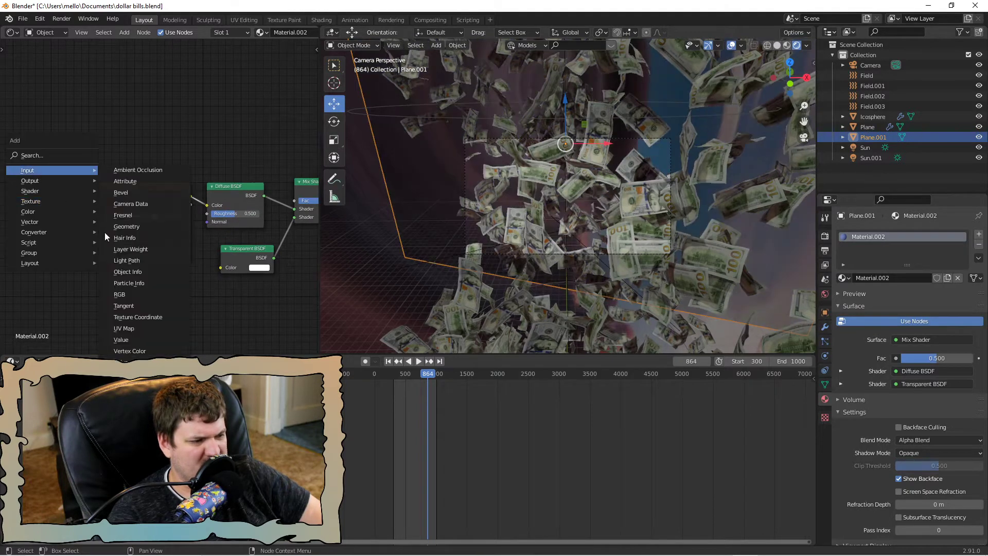
{"action": "left_click", "coordinate": [145, 317]}
{"action": "left_click_drag", "start_coordinate": [69, 211], "coordinate": [100, 254]}
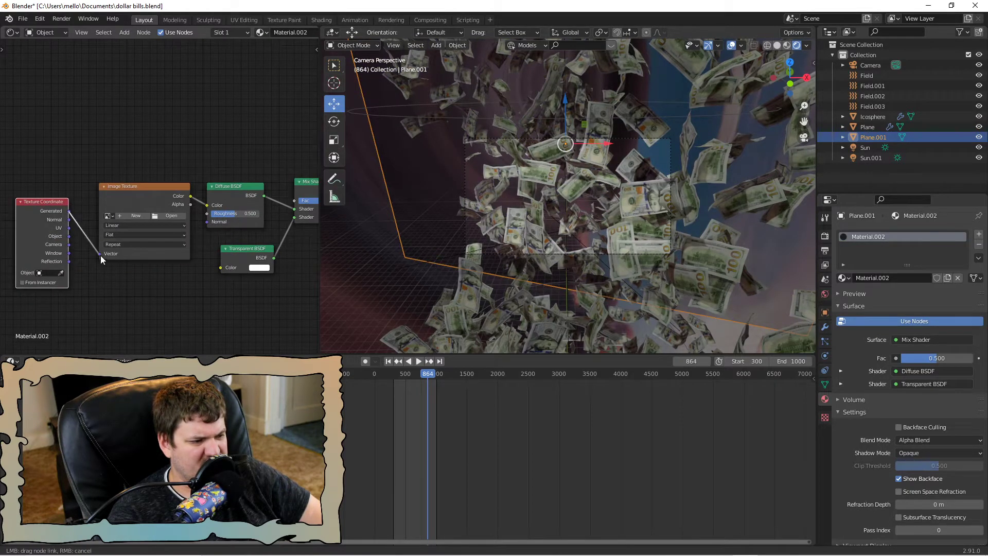
Load the "Googly eyes matte" video from the "my day off" folder in Desktop projects into the Image Texture node.
{"action": "left_click", "coordinate": [163, 215]}
{"action": "left_click", "coordinate": [267, 225]}
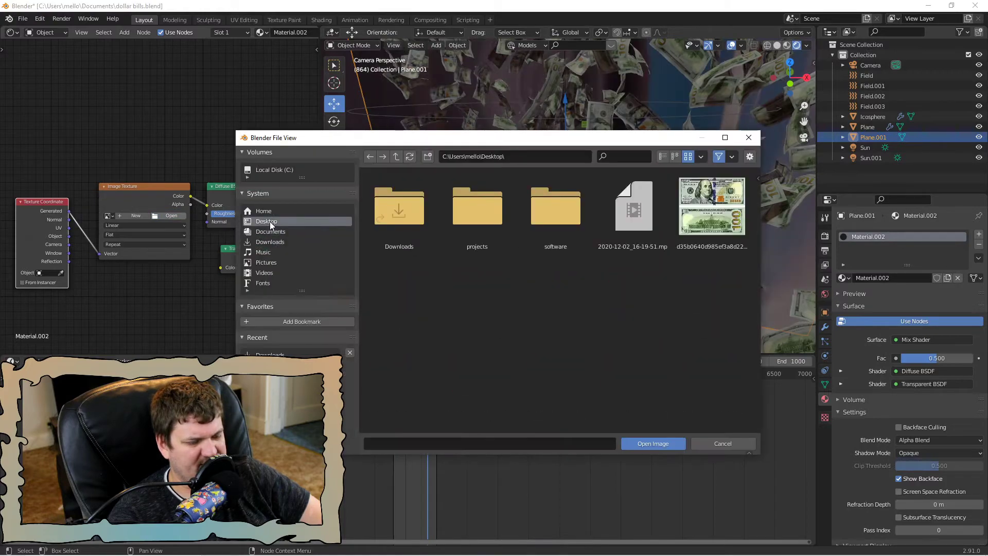
{"action": "double_click", "coordinate": [476, 206]}
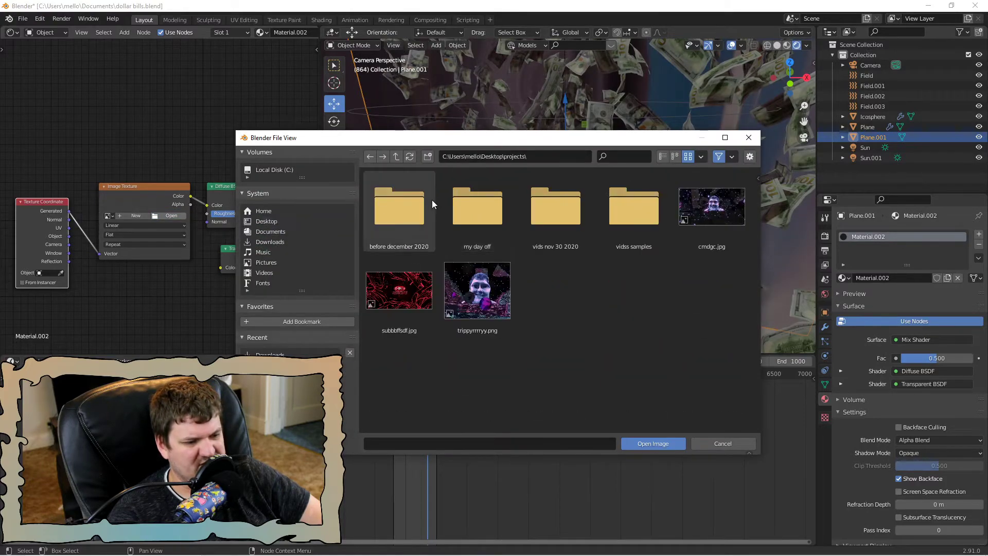
{"action": "double_click", "coordinate": [477, 206]}
{"action": "double_click", "coordinate": [478, 206]}
{"action": "middle_click_drag", "start_coordinate": [643, 175], "coordinate": [438, 198]}
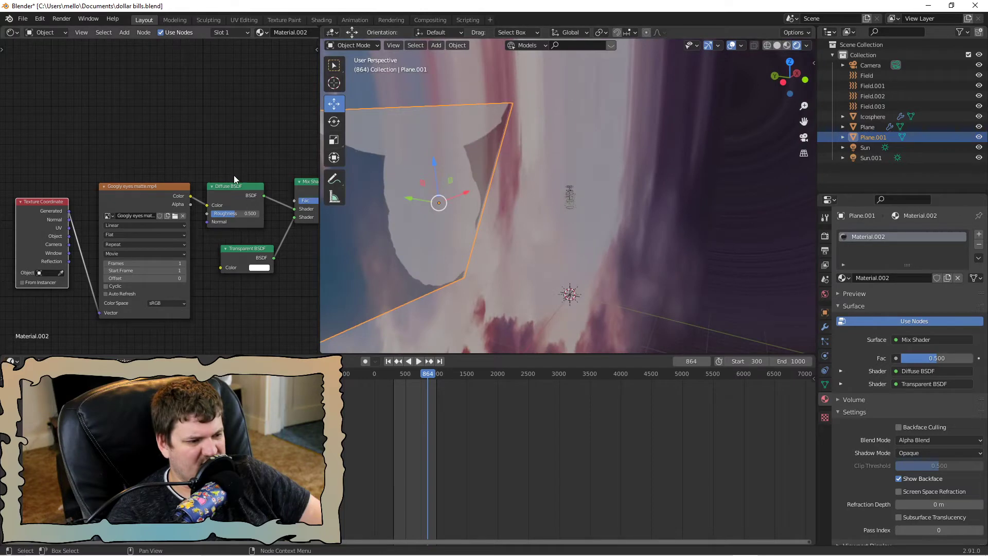
Add a ColorRamp node and place it above the Diffuse BSDF and Mix Shader nodes.
{"action": "middle_click_drag", "start_coordinate": [248, 171], "coordinate": [177, 181]}
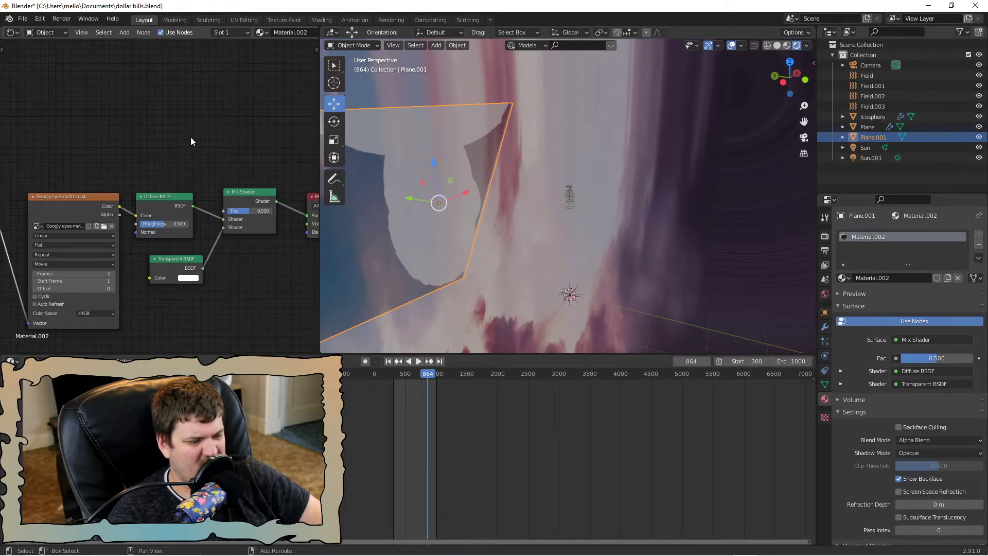
{"action": "middle_click_drag", "start_coordinate": [100, 172], "coordinate": [169, 171]}
{"action": "scroll", "coordinate": [170, 171], "scroll_direction": "up", "scroll_amount": 1}
{"action": "key", "text": "shift+a"}
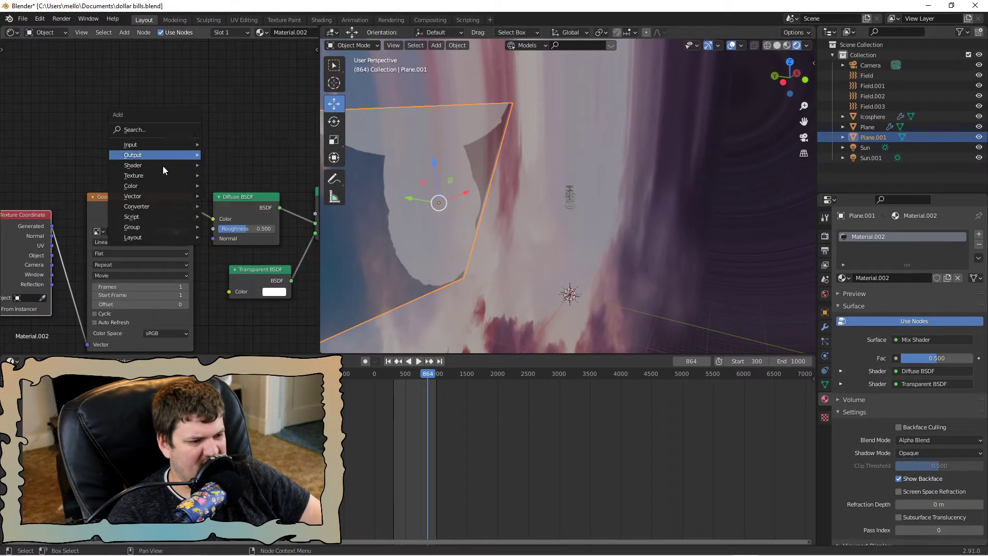
{"action": "mouse_move", "coordinate": [147, 206]}
{"action": "left_click", "coordinate": [244, 228]}
{"action": "left_click", "coordinate": [239, 77]}
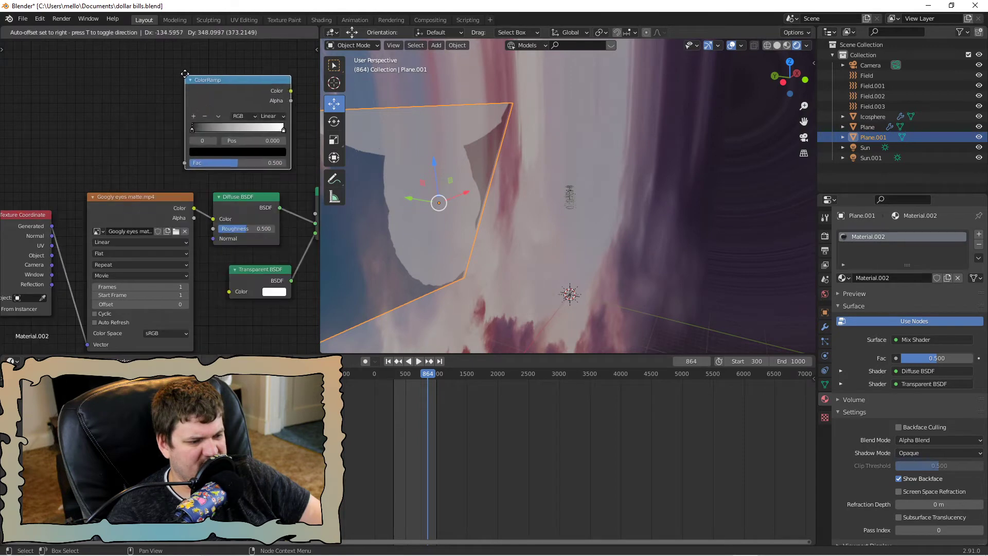
{"action": "scroll", "coordinate": [237, 171], "scroll_direction": "down", "scroll_amount": 3}
{"action": "middle_click_drag", "start_coordinate": [236, 171], "coordinate": [185, 169]}
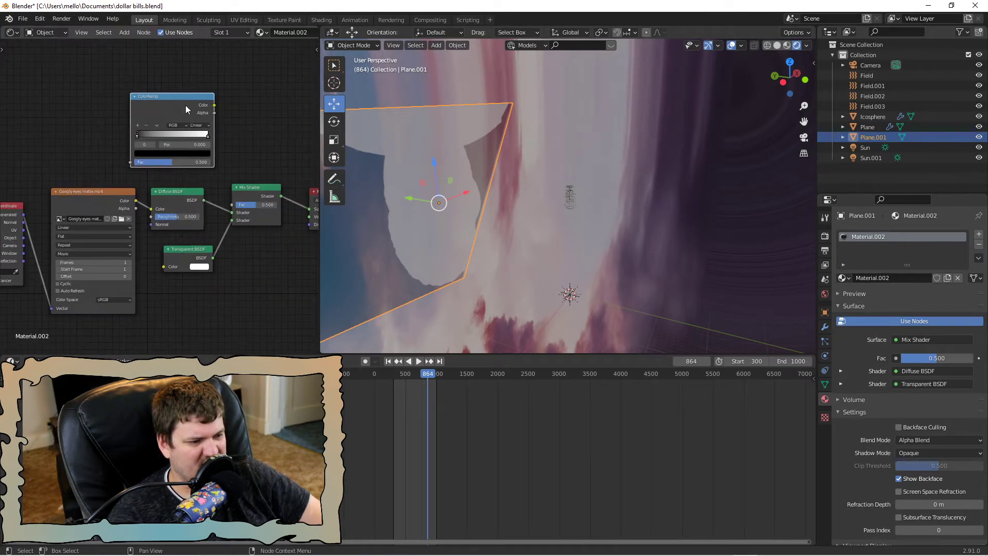
{"action": "left_click_drag", "start_coordinate": [185, 105], "coordinate": [220, 91]}
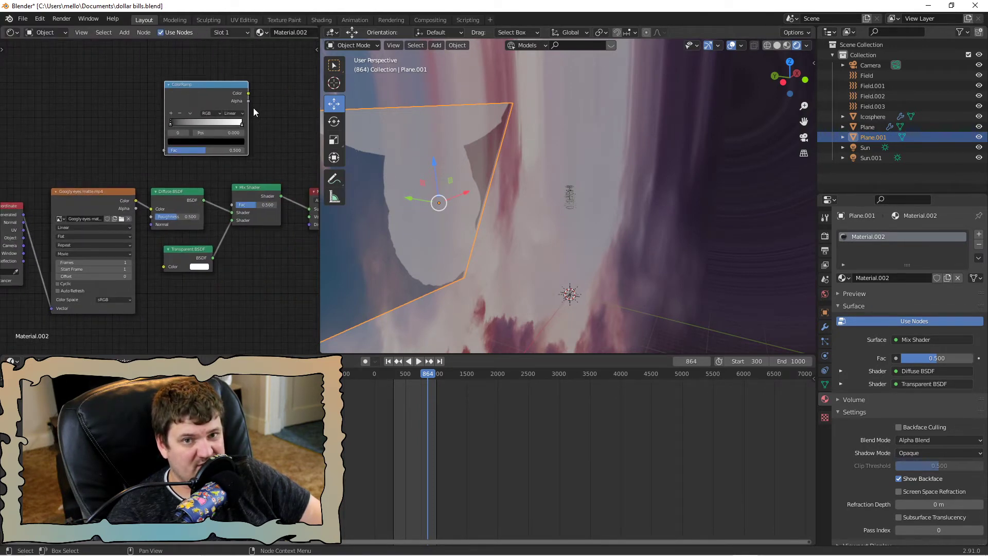
Route the matte's color through the ColorRamp into the Mix Shader's Fac, and invert the ramp with the white stop at 0.514.
{"action": "scroll", "coordinate": [253, 107], "scroll_direction": "up", "scroll_amount": 2}
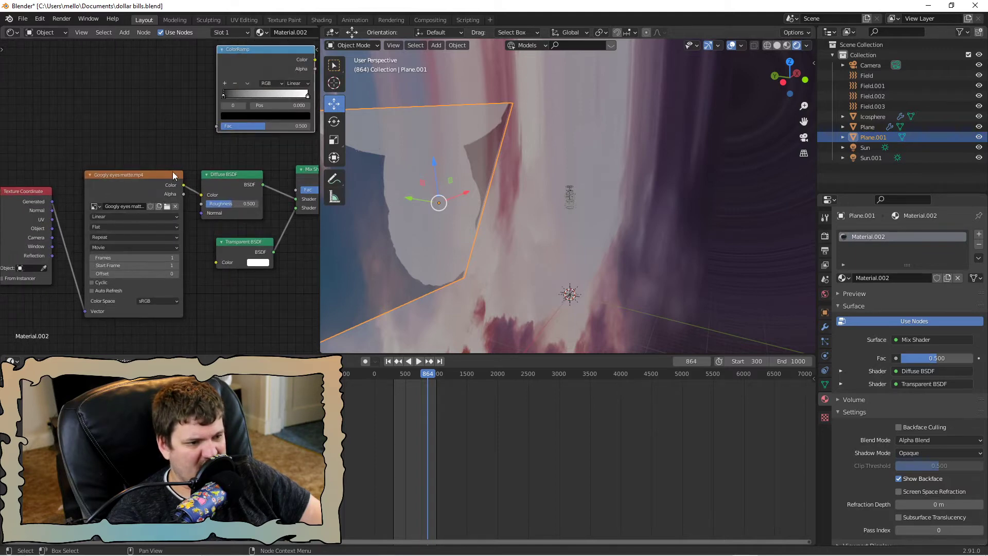
{"action": "scroll", "coordinate": [237, 134], "scroll_direction": "down", "scroll_amount": 1}
{"action": "middle_click_drag", "start_coordinate": [238, 133], "coordinate": [174, 144]}
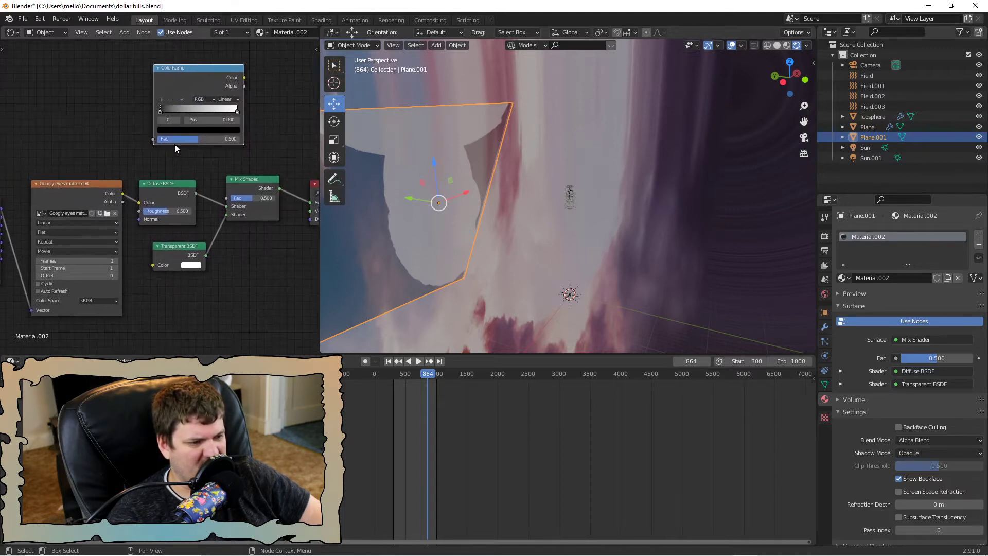
{"action": "left_click_drag", "start_coordinate": [244, 77], "coordinate": [226, 197]}
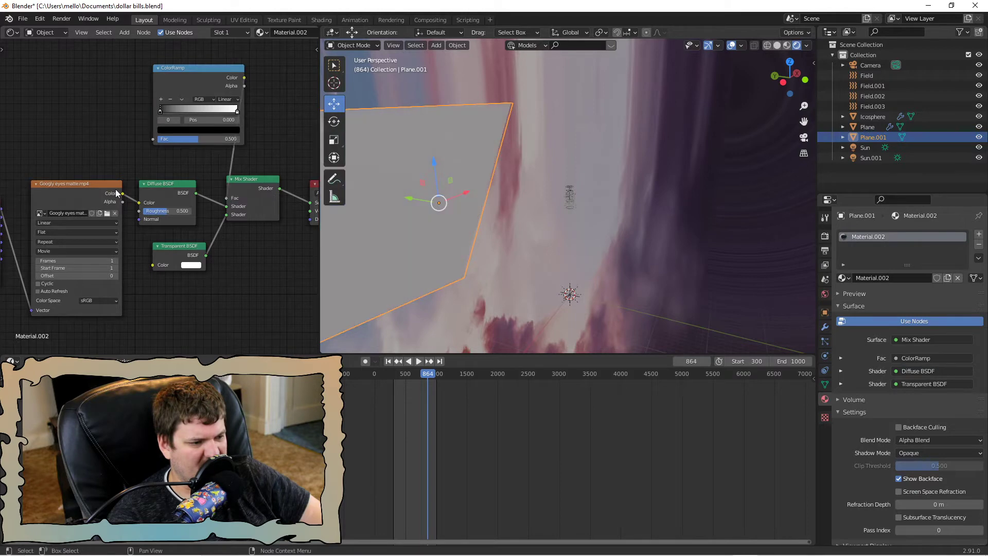
{"action": "left_click_drag", "start_coordinate": [122, 193], "coordinate": [200, 110]}
{"action": "middle_click_drag", "start_coordinate": [633, 169], "coordinate": [540, 131]}
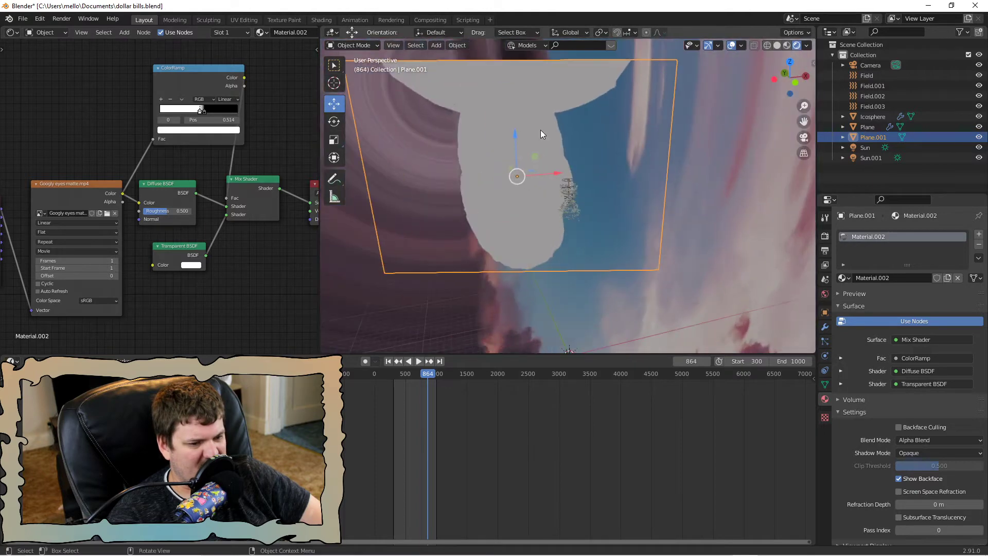
From the camera view, scale the matte plane to about 0.45 and rotate it roughly half a turn around the Y axis.
{"action": "key", "text": "KP_0"}
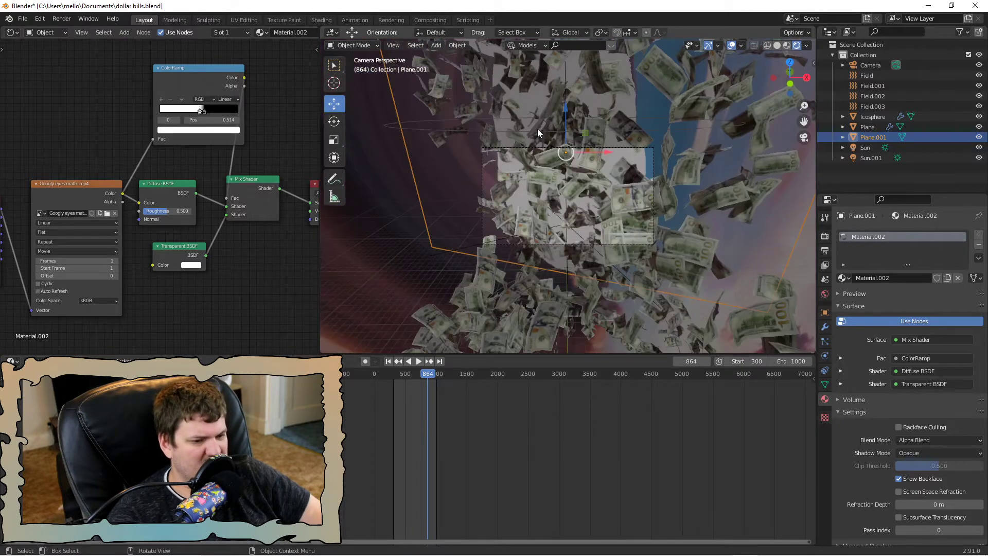
{"action": "key", "text": "s"}
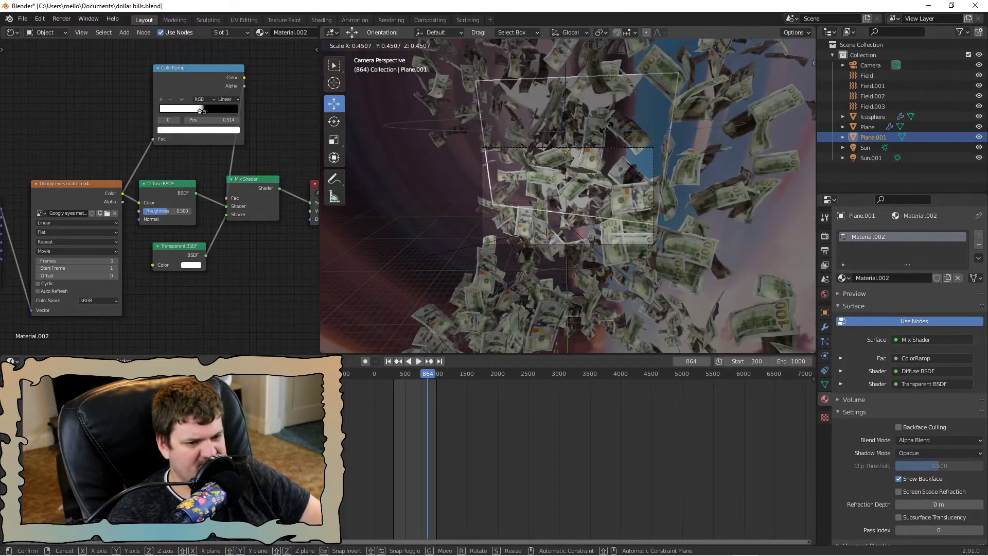
{"action": "left_click", "coordinate": [654, 147]}
{"action": "key", "text": "r"}
{"action": "key", "text": "x"}
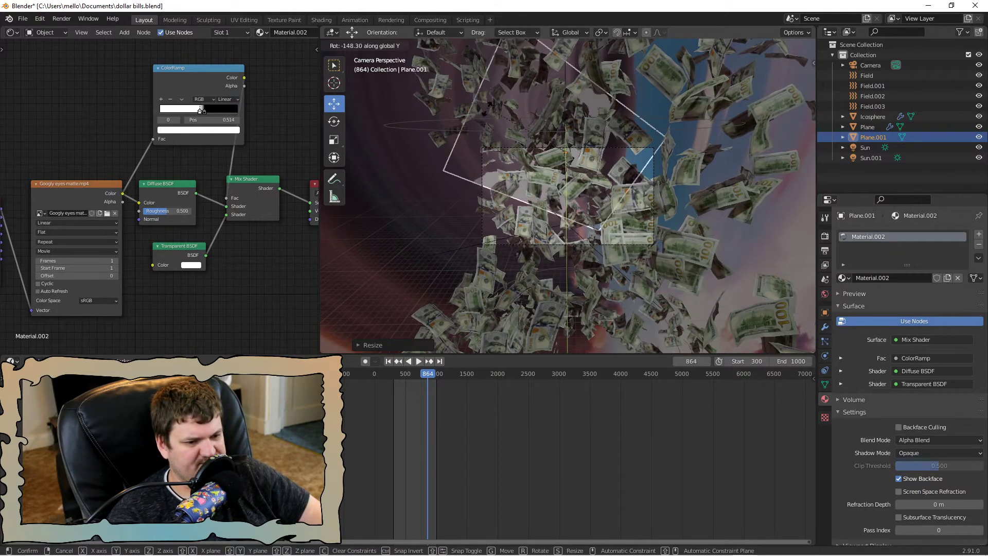
{"action": "left_click", "coordinate": [500, 162]}
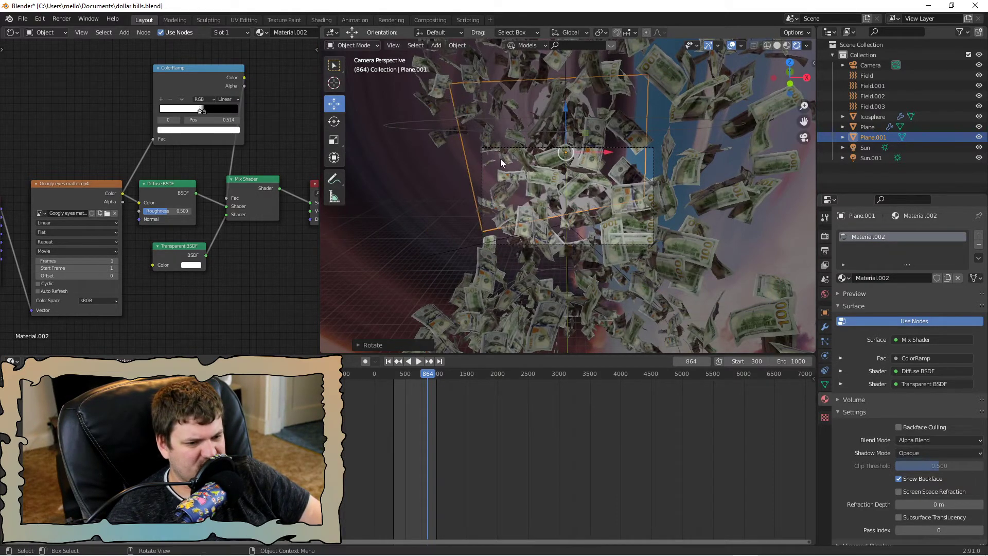
Turn the shader editor area into a second 3D viewport showing the plane and the scene from outside the camera.
{"action": "left_click", "coordinate": [12, 32]}
{"action": "left_click", "coordinate": [39, 59]}
{"action": "scroll", "coordinate": [162, 169], "scroll_direction": "down", "scroll_amount": 6}
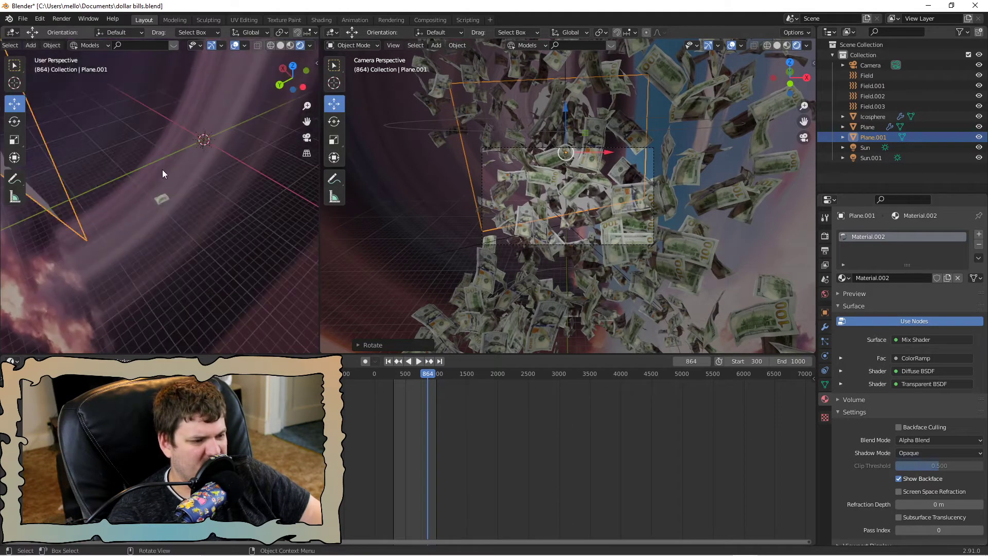
{"action": "scroll", "coordinate": [162, 168], "scroll_direction": "down", "scroll_amount": 6}
{"action": "scroll", "coordinate": [109, 161], "scroll_direction": "up", "scroll_amount": 1}
{"action": "scroll", "coordinate": [128, 149], "scroll_direction": "up", "scroll_amount": 5}
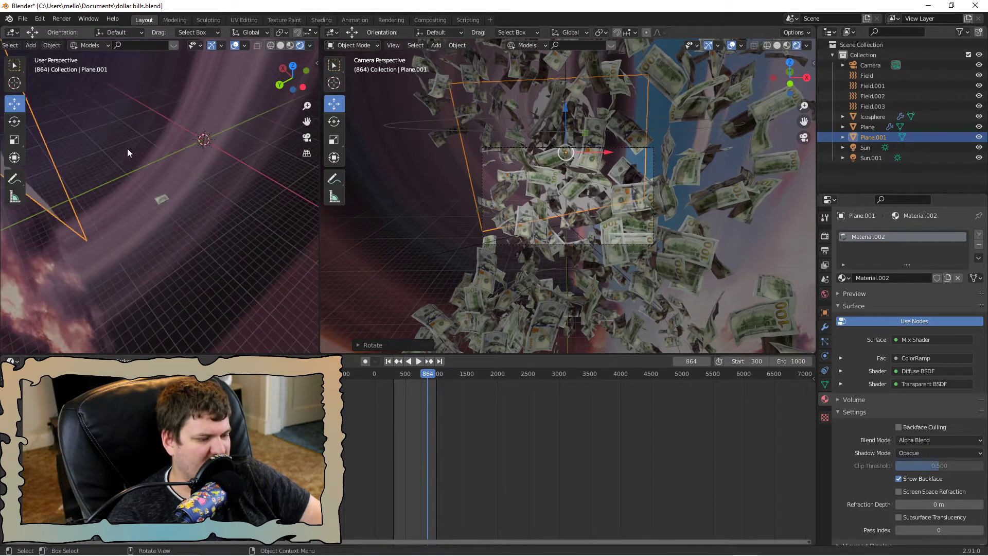
In the outside view, move the matte plane toward the bills and scale it down repeatedly, starting with about 0.45.
{"action": "scroll", "coordinate": [38, 162], "scroll_direction": "down", "scroll_amount": 5}
{"action": "left_click_drag", "start_coordinate": [64, 188], "coordinate": [162, 139]}
{"action": "key", "text": "s"}
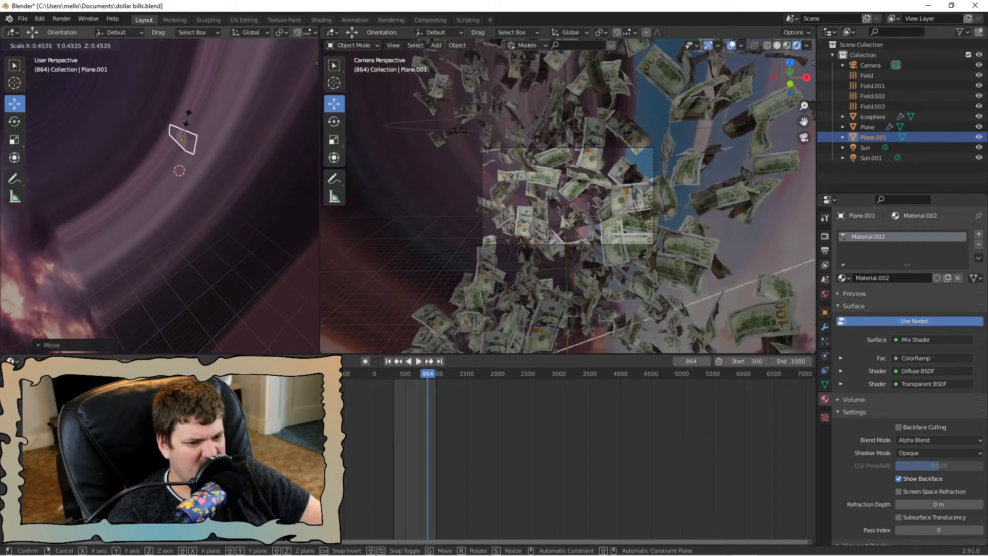
{"action": "left_click", "coordinate": [192, 117]}
{"action": "left_click_drag", "start_coordinate": [185, 100], "coordinate": [197, 89]}
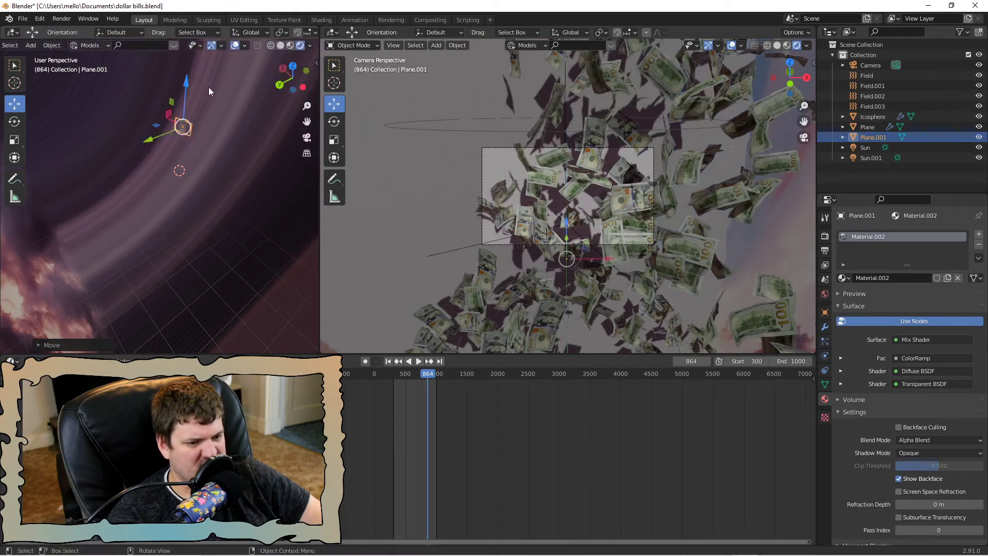
{"action": "key", "text": "s"}
{"action": "left_click", "coordinate": [160, 124]}
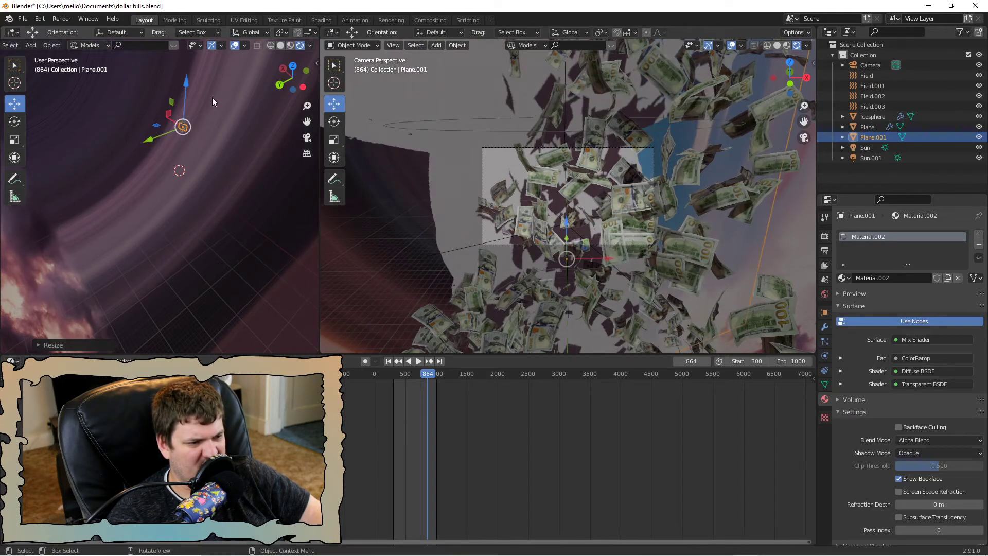
{"action": "key", "text": "s"}
{"action": "left_click", "coordinate": [201, 100]}
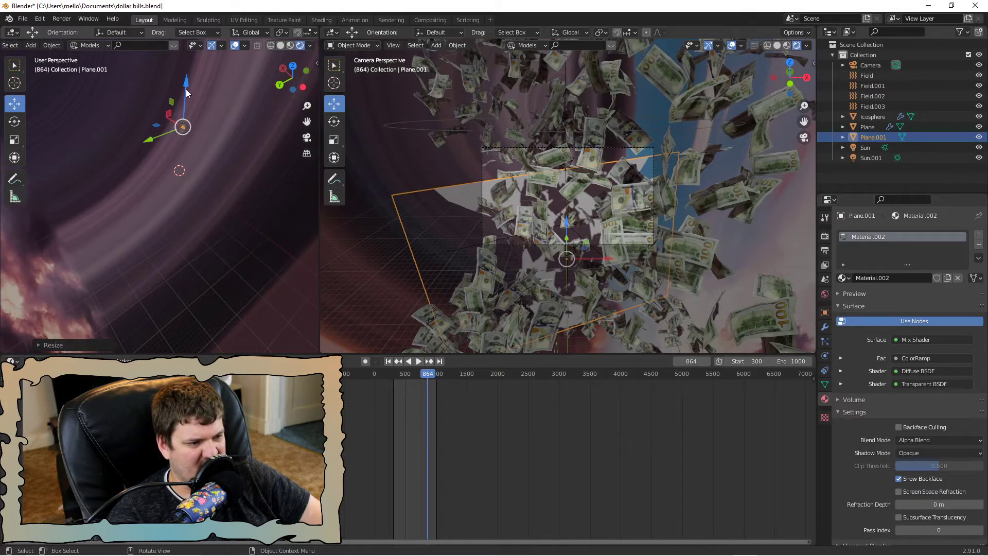
Frame the matte plane in the outside view, scale it down slightly, and raise it to cover the camera frame.
{"action": "left_click", "coordinate": [186, 88]}
{"action": "key", "text": "KP_Decimal"}
{"action": "scroll", "coordinate": [225, 100], "scroll_direction": "down", "scroll_amount": 3}
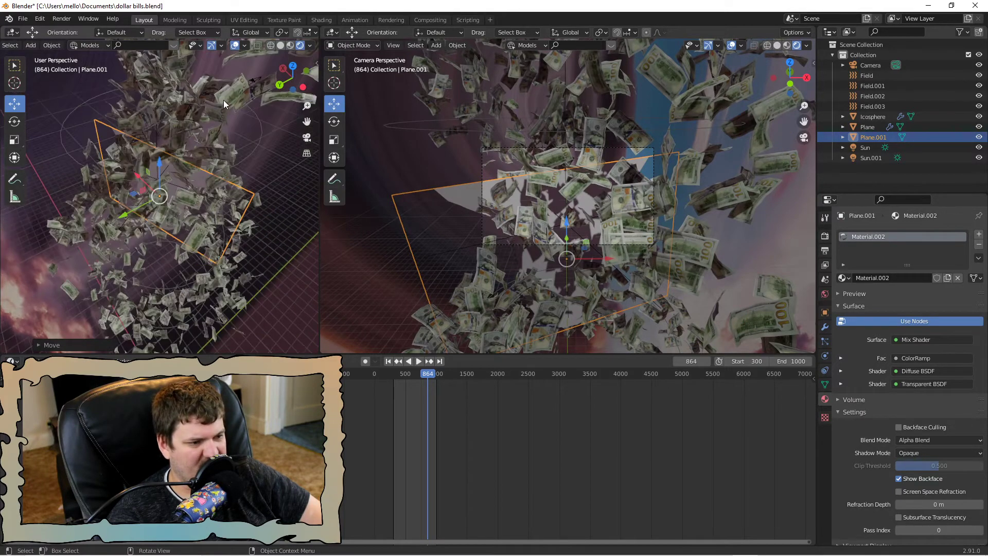
{"action": "middle_click_drag", "start_coordinate": [223, 99], "coordinate": [126, 97]}
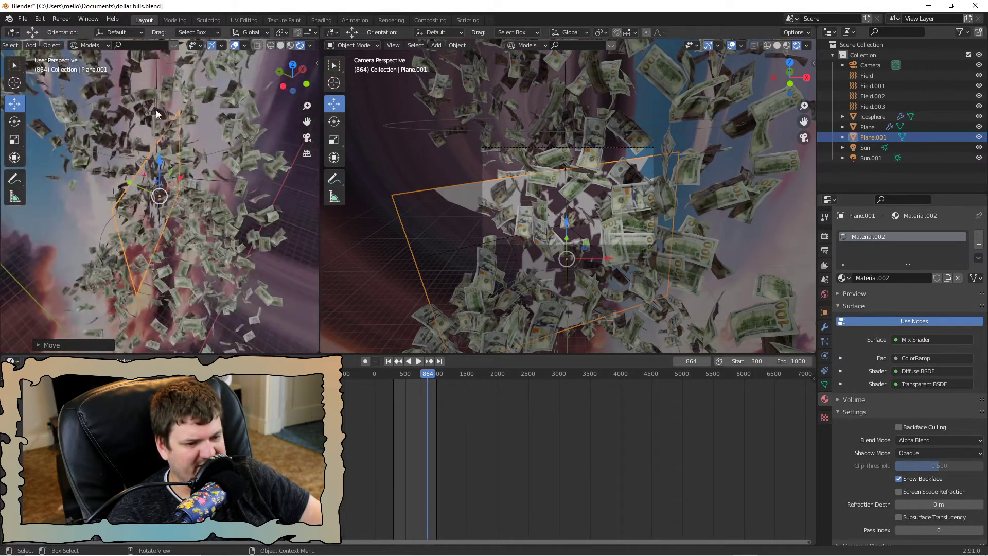
{"action": "key", "text": "s"}
{"action": "left_click", "coordinate": [183, 121]}
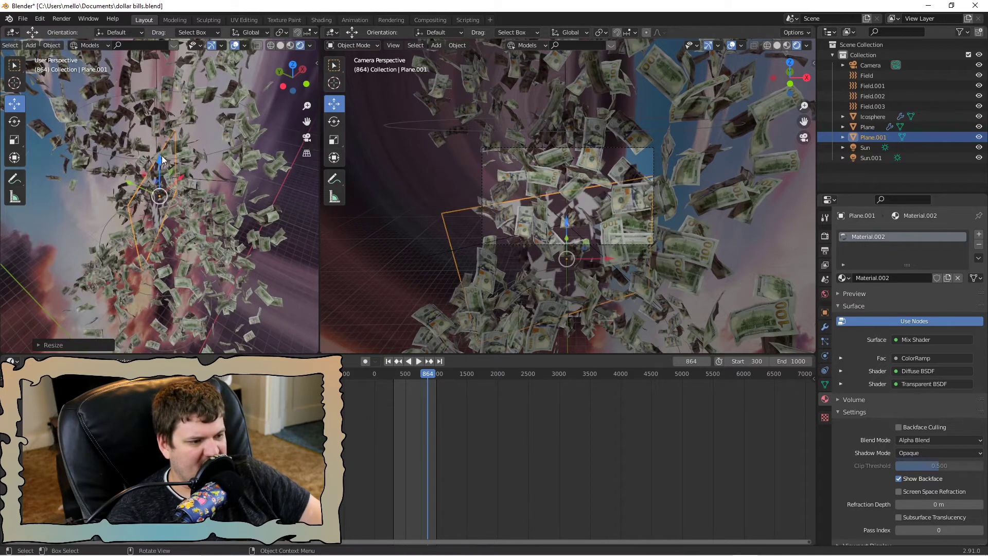
{"action": "left_click_drag", "start_coordinate": [162, 159], "coordinate": [259, 174]}
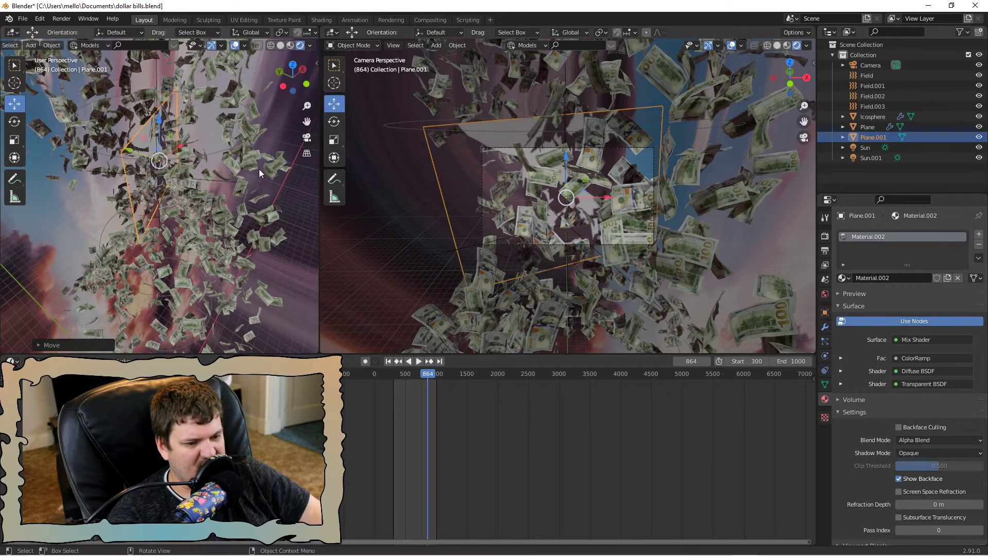
Turn the second 3D viewport back into the shader editor showing the matte's image texture node.
{"action": "left_click", "coordinate": [13, 33]}
{"action": "left_click", "coordinate": [54, 106]}
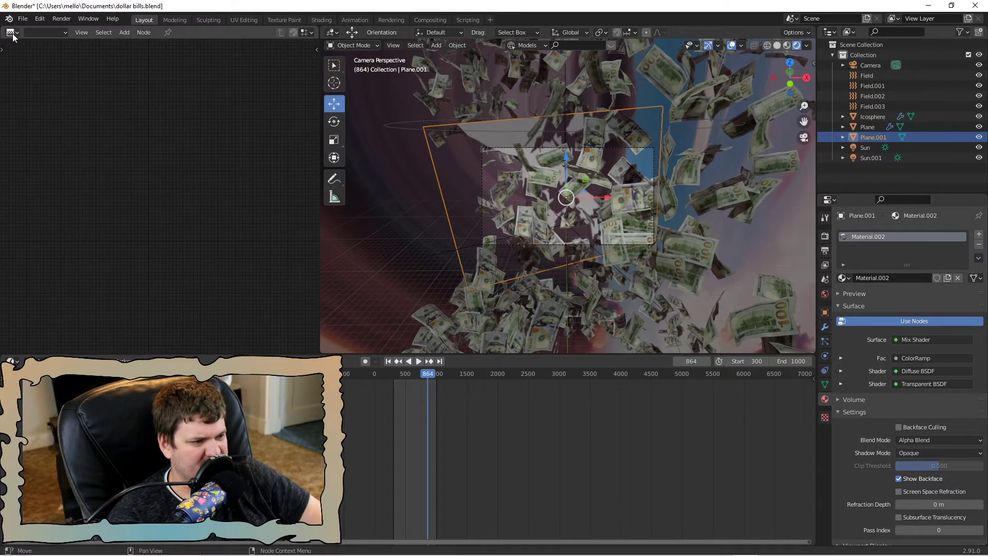
{"action": "left_click", "coordinate": [11, 33]}
{"action": "left_click", "coordinate": [48, 119]}
{"action": "scroll", "coordinate": [150, 228], "scroll_direction": "up", "scroll_amount": 4}
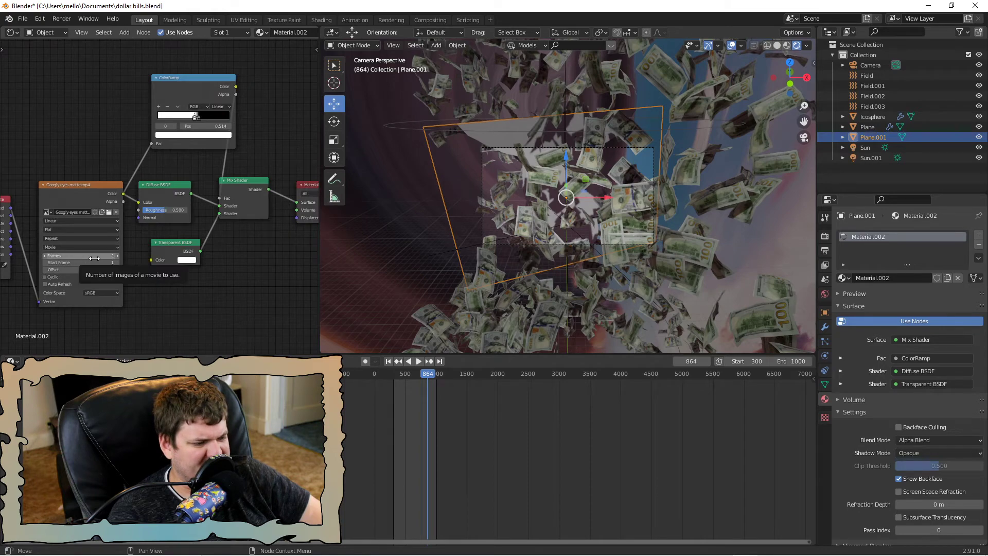
Switch the shader editor area to the Video Sequencer and move the playhead to frame 961.
{"action": "left_click", "coordinate": [11, 32]}
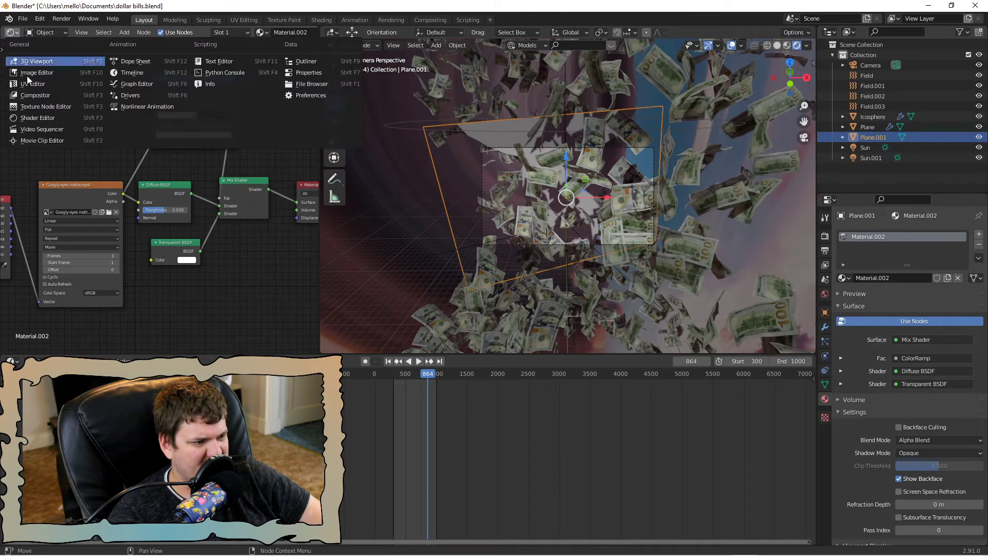
{"action": "left_click", "coordinate": [46, 127]}
{"action": "left_click_drag", "start_coordinate": [103, 45], "coordinate": [47, 49]}
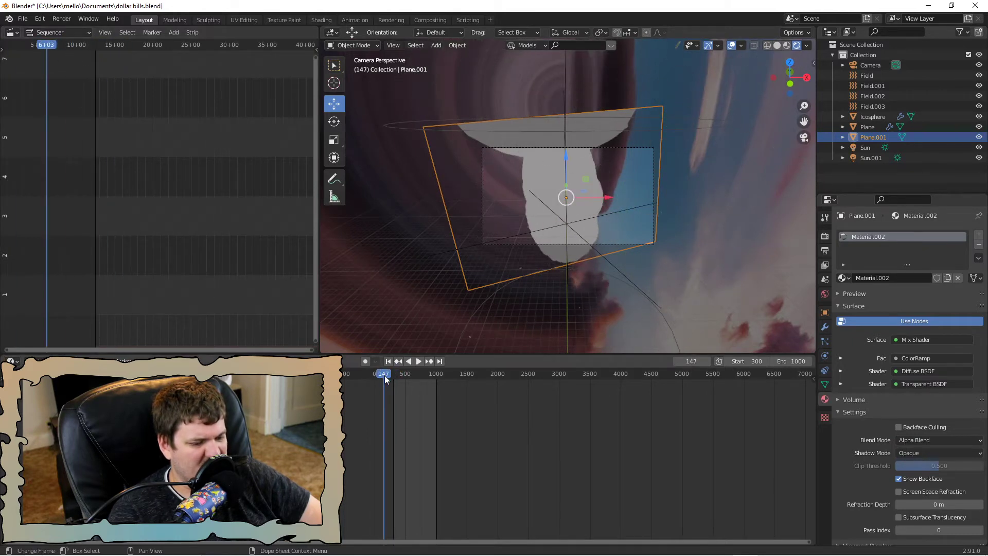
{"action": "left_click", "coordinate": [433, 374]}
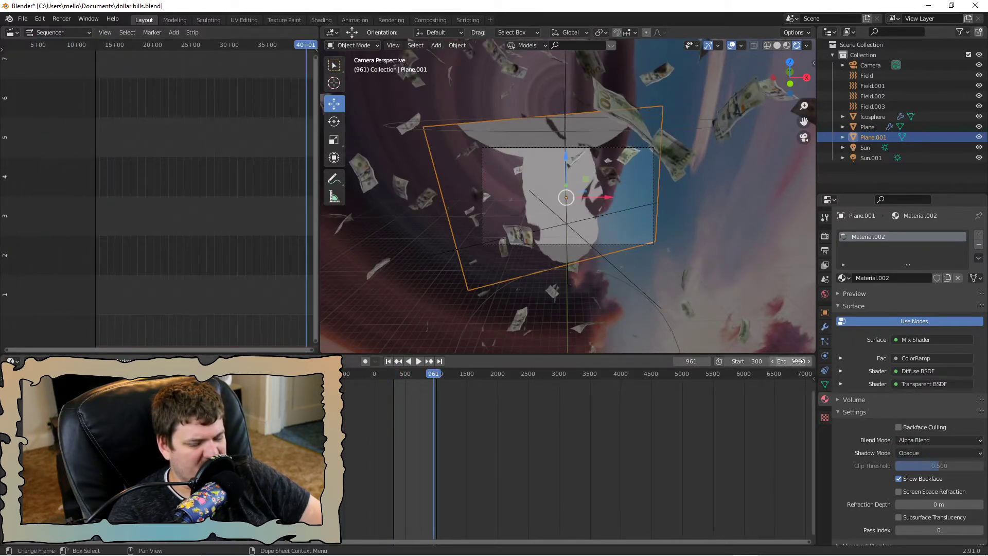
Return to the shader editor, set the matte clip's Frames to 56, and play the animation.
{"action": "left_click", "coordinate": [29, 32]}
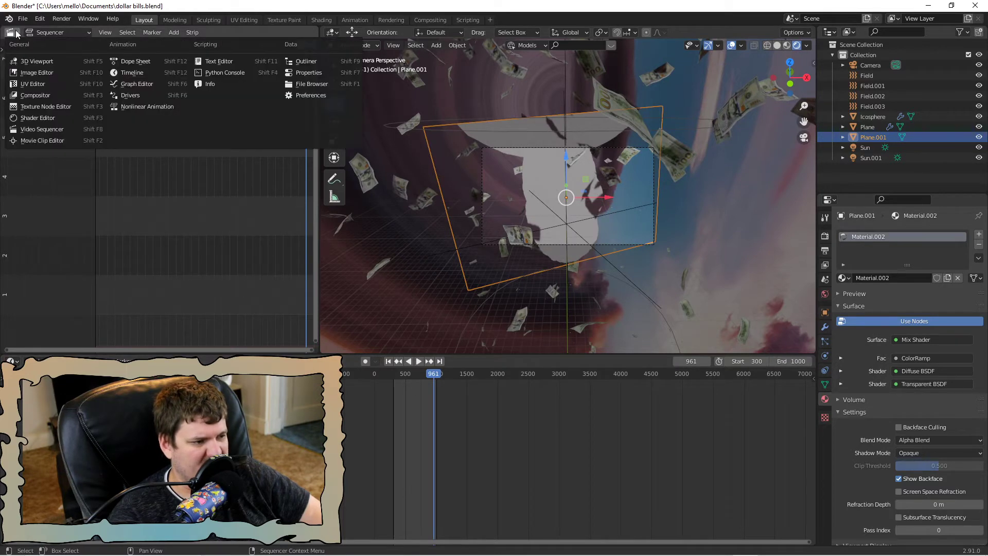
{"action": "left_click", "coordinate": [36, 109]}
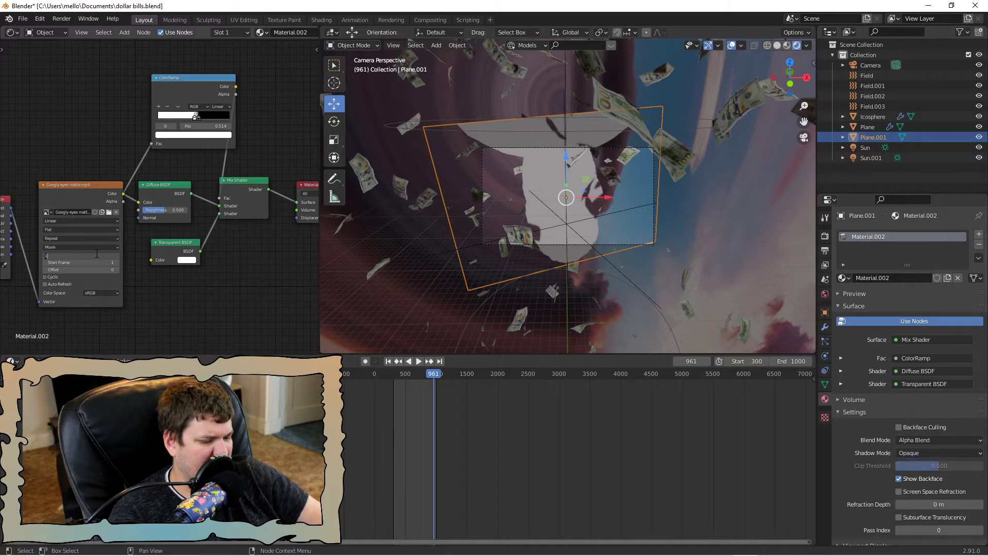
{"action": "type", "text": "56"}
{"action": "key", "text": "Return"}
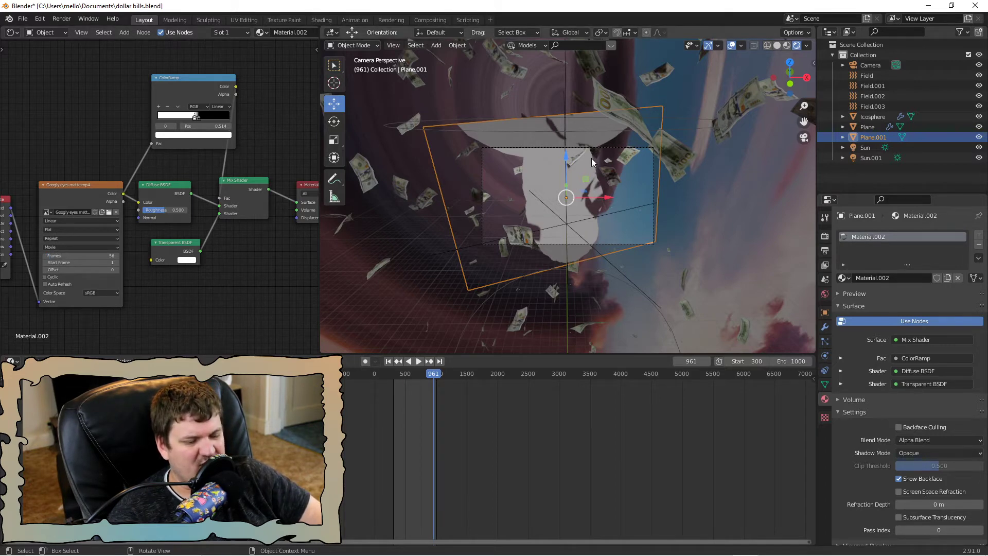
{"action": "key", "text": "space"}
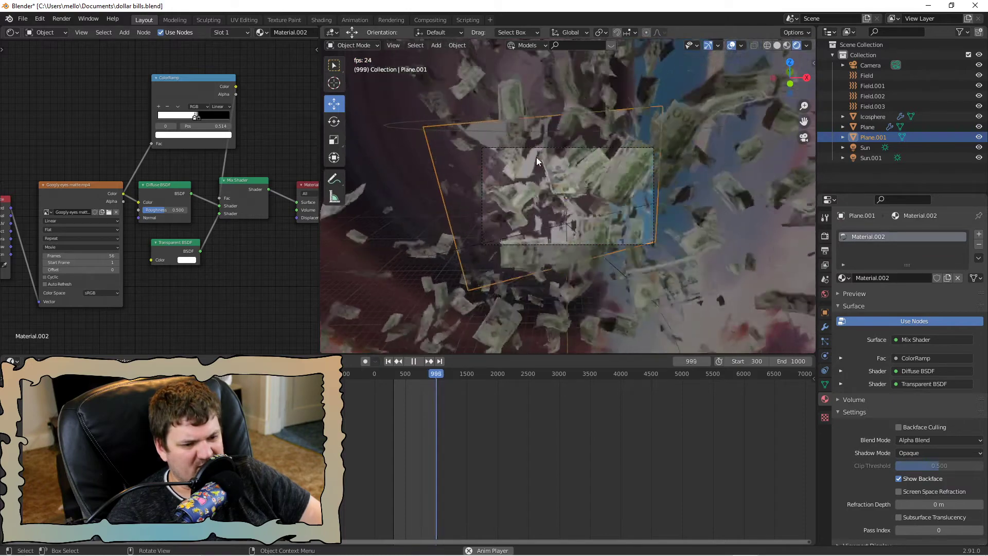
{"action": "key", "text": "space"}
Scale the matte plane to about 0.46, turn it upright around the Y axis, and lower it in the camera frame.
{"action": "key", "text": "s"}
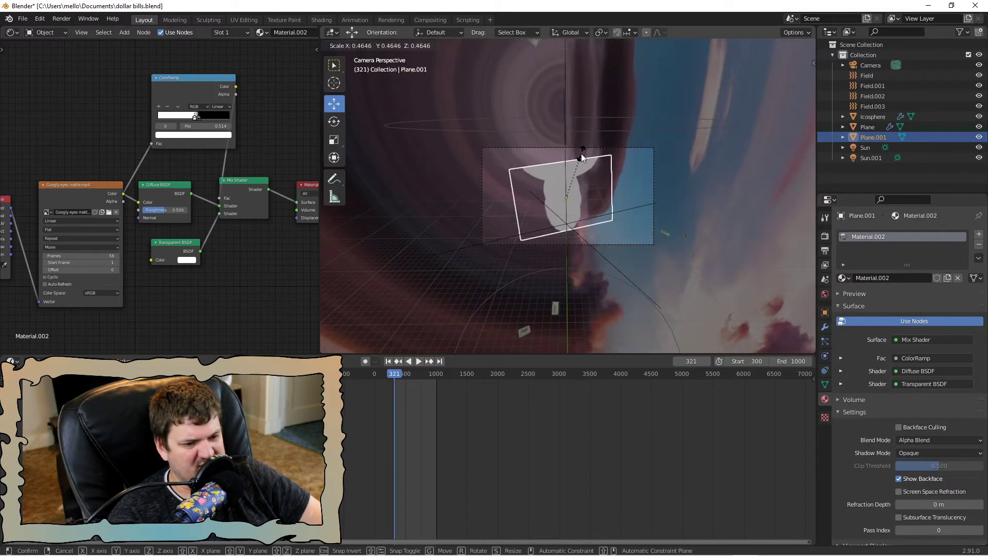
{"action": "left_click", "coordinate": [581, 153]}
{"action": "key", "text": "r"}
{"action": "key", "text": "y"}
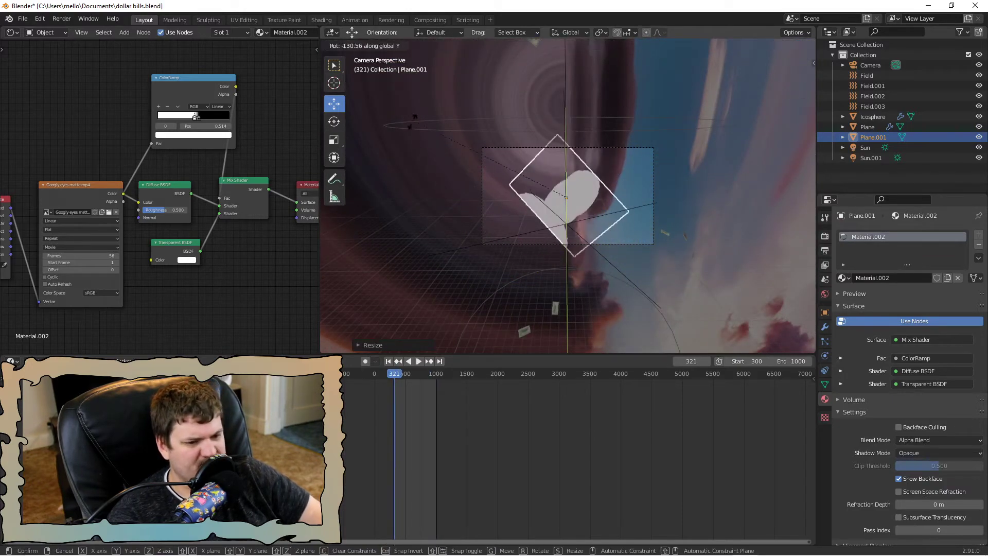
{"action": "left_click", "coordinate": [456, 250]}
{"action": "left_click_drag", "start_coordinate": [566, 157], "coordinate": [562, 182]}
{"action": "key", "text": "space"}
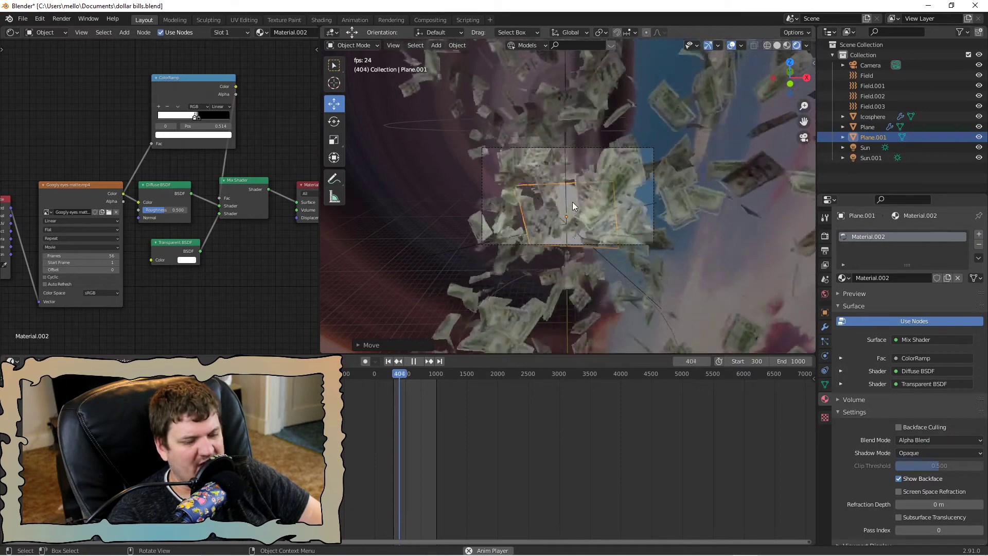
{"action": "key", "text": "space"}
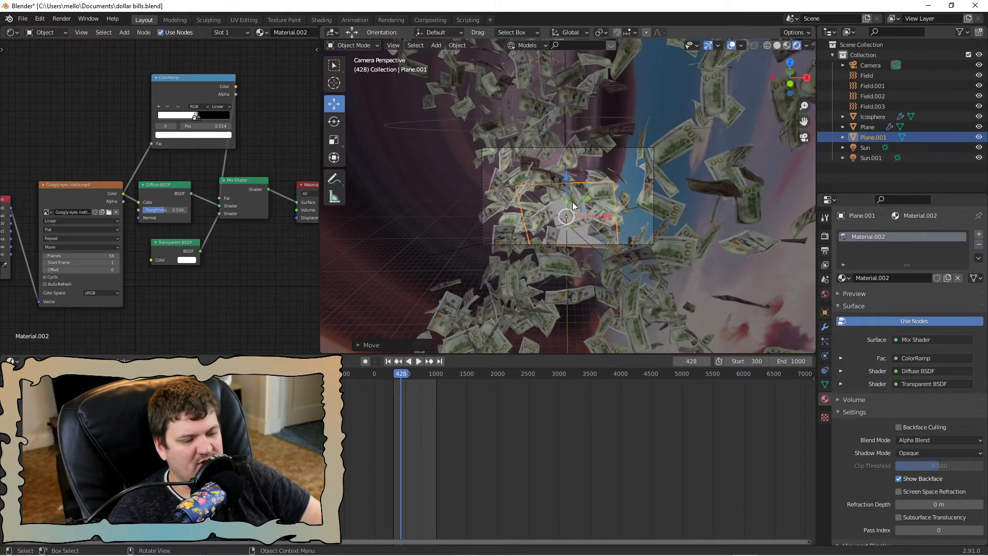
Replace the matte clip in the image texture node with googlyyyy.mp4 and play the animation in the camera view.
{"action": "scroll", "coordinate": [138, 187], "scroll_direction": "down", "scroll_amount": 3}
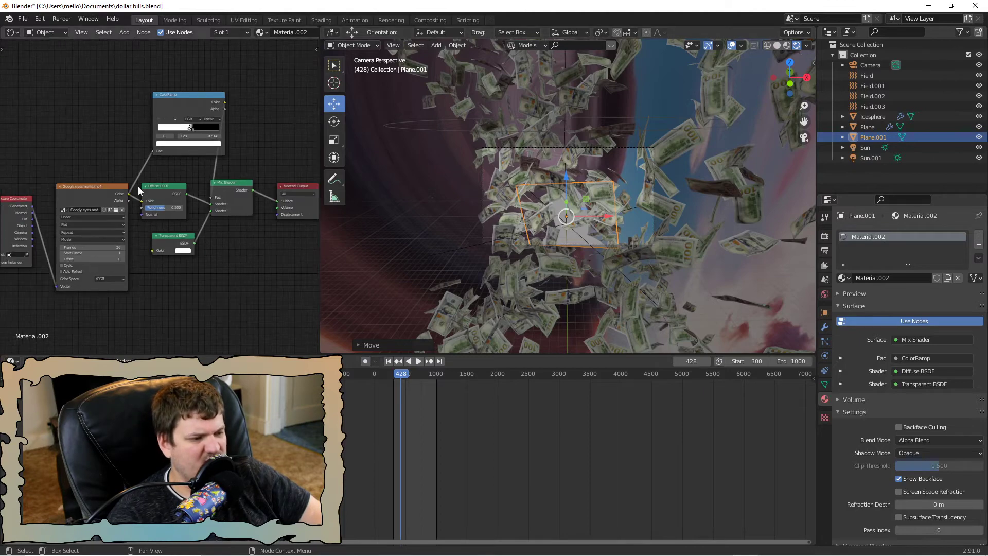
{"action": "middle_click_drag", "start_coordinate": [152, 176], "coordinate": [273, 108]}
{"action": "scroll", "coordinate": [247, 132], "scroll_direction": "up", "scroll_amount": 5}
{"action": "left_click", "coordinate": [237, 138]}
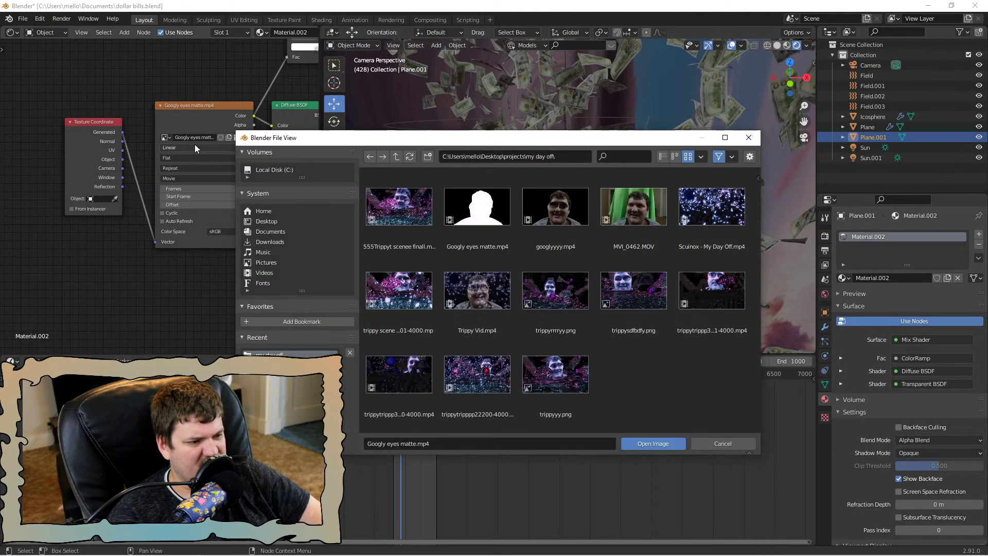
{"action": "double_click", "coordinate": [561, 208]}
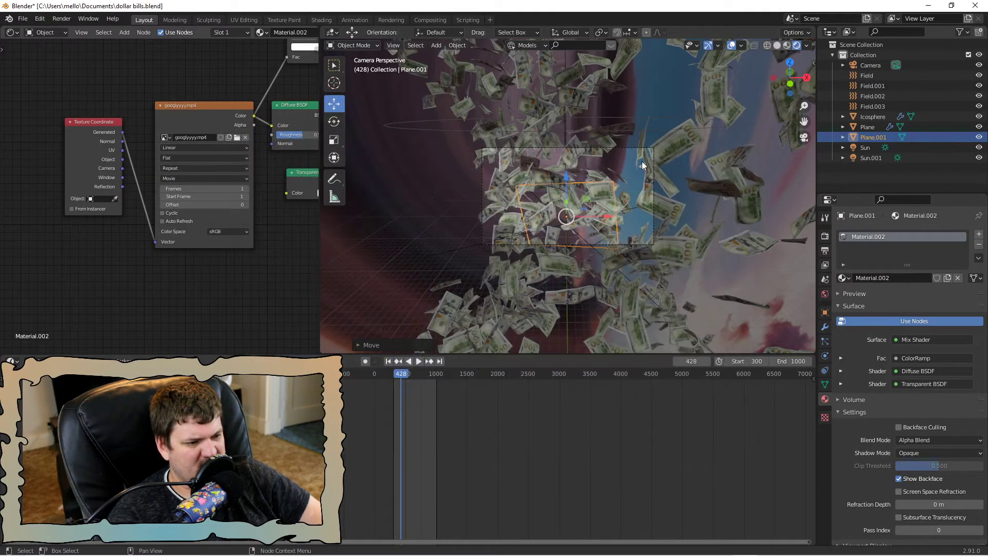
{"action": "scroll", "coordinate": [611, 200], "scroll_direction": "down", "scroll_amount": 2}
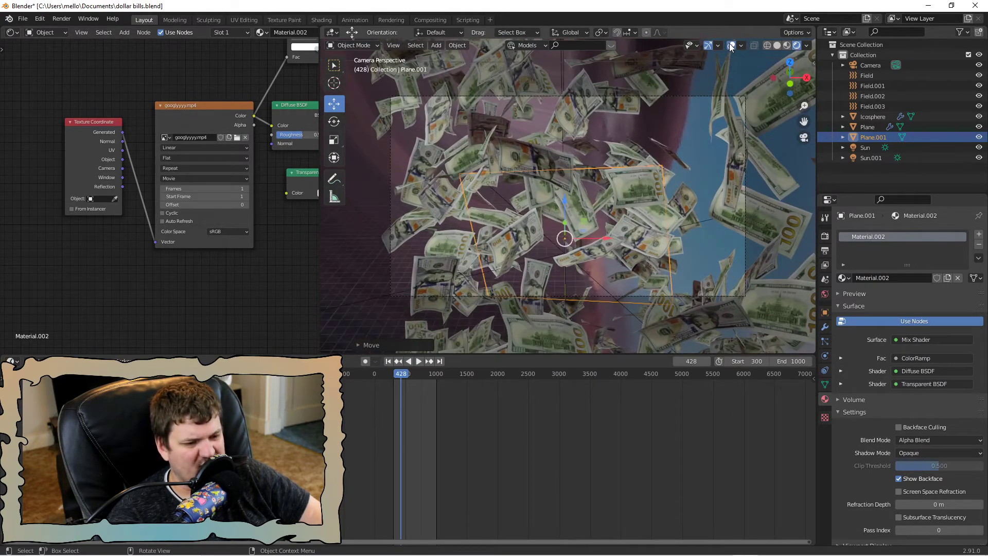
{"action": "key", "text": "space"}
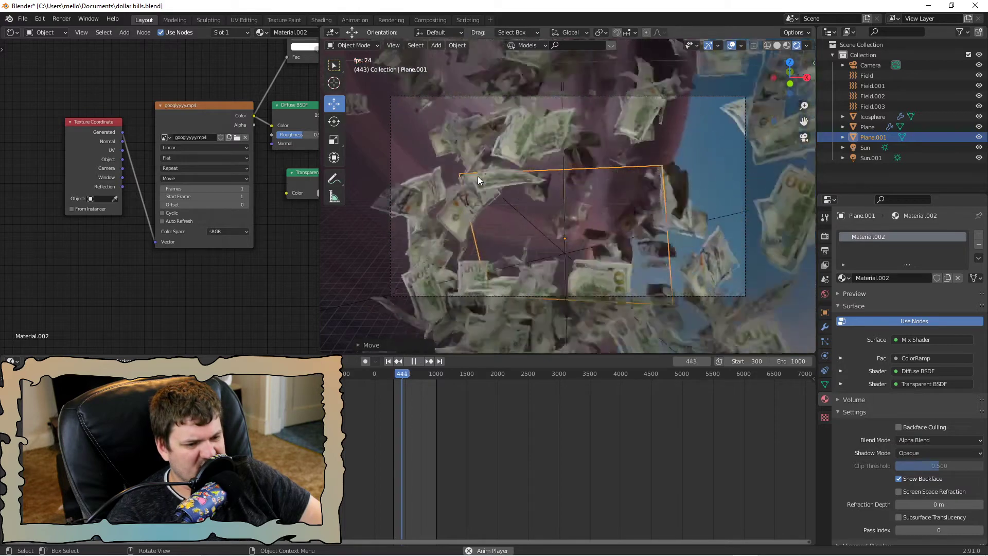
{"action": "key", "text": "space"}
Disconnect the googlyyyy.mp4 color from the ColorRamp's Fac input and play the animation briefly.
{"action": "middle_click_drag", "start_coordinate": [279, 88], "coordinate": [197, 108]}
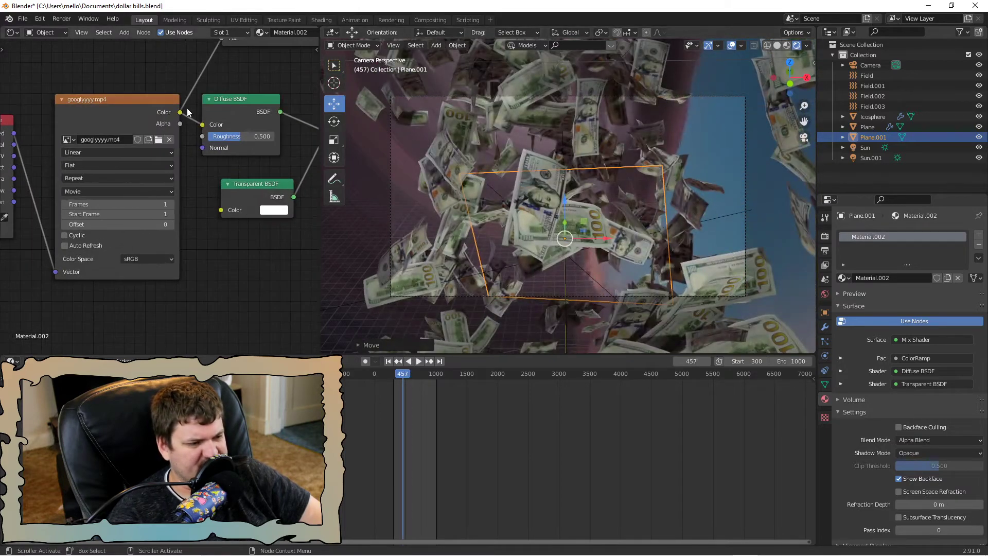
{"action": "left_click_drag", "start_coordinate": [208, 71], "coordinate": [125, 114]}
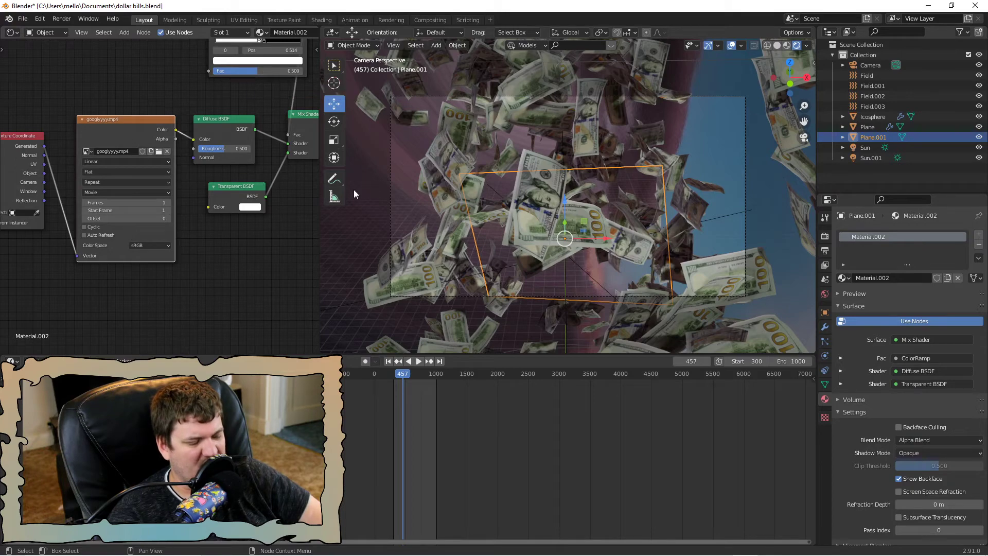
{"action": "scroll", "coordinate": [140, 78], "scroll_direction": "down", "scroll_amount": 1}
{"action": "scroll", "coordinate": [154, 78], "scroll_direction": "down", "scroll_amount": 1}
{"action": "scroll", "coordinate": [156, 78], "scroll_direction": "up", "scroll_amount": 1}
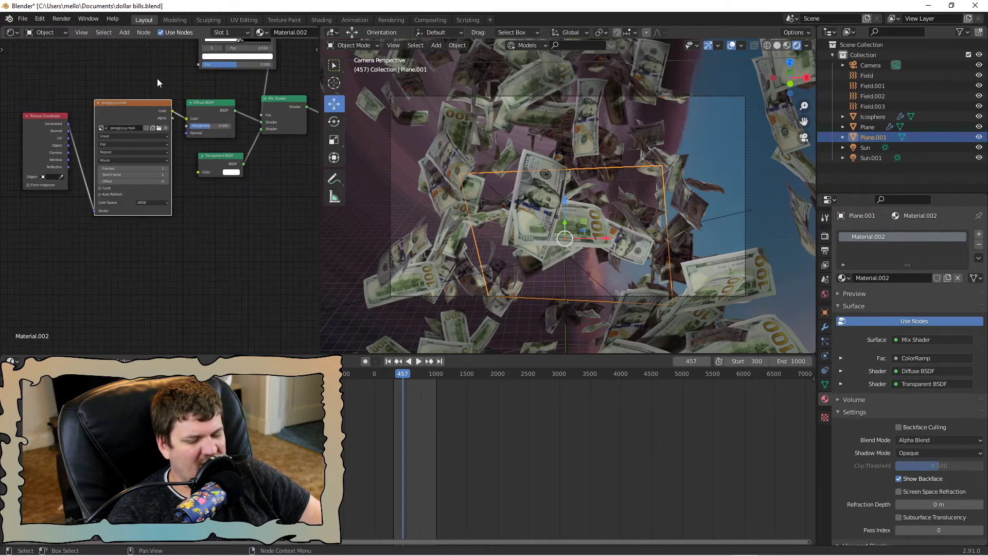
{"action": "key", "text": "space"}
{"action": "key", "text": "space"}
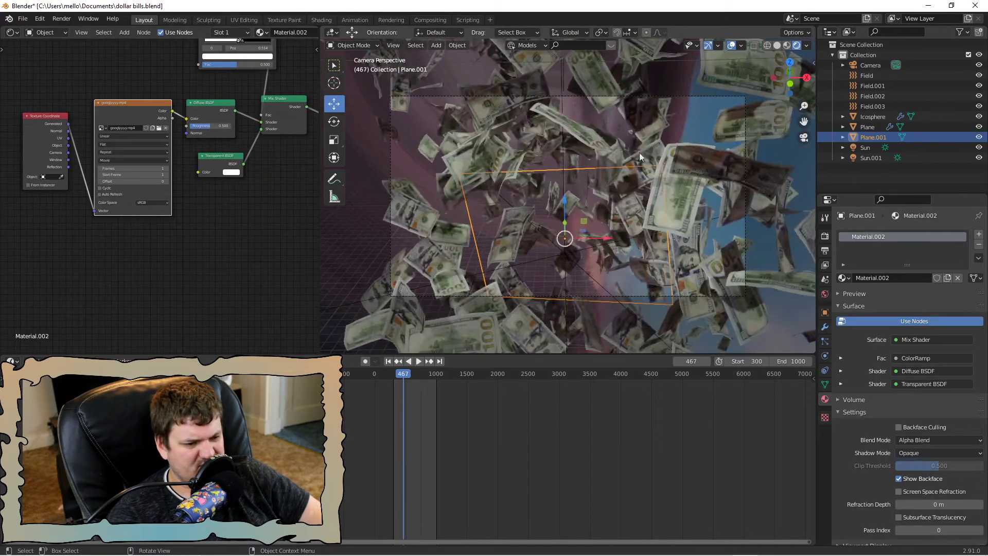
Select the dollar bill object Plane and bring its Material.001 texture nodes into view.
{"action": "left_click", "coordinate": [868, 128]}
{"action": "scroll", "coordinate": [164, 140], "scroll_direction": "down", "scroll_amount": 2}
{"action": "middle_click_drag", "start_coordinate": [164, 140], "coordinate": [236, 143]}
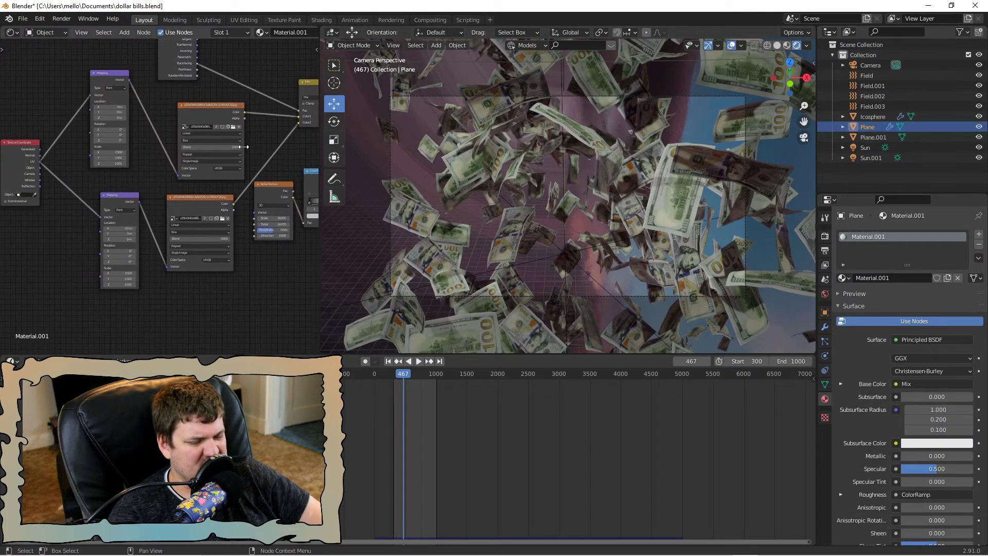
{"action": "scroll", "coordinate": [265, 143], "scroll_direction": "up", "scroll_amount": 1}
Switch to the desktop, view the hundred-dollar bill image with its front and back in Photos, and close it.
{"action": "left_click", "coordinate": [928, 6]}
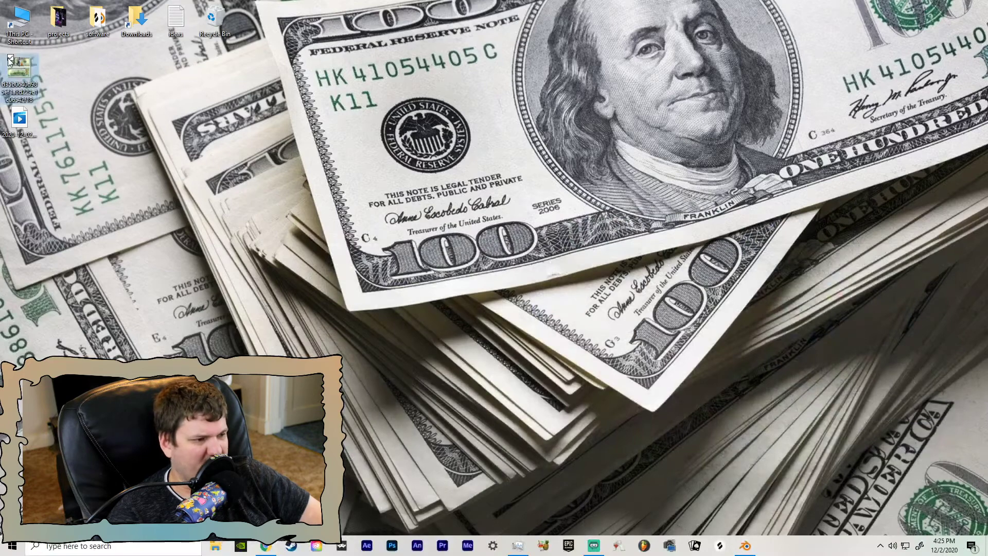
{"action": "double_click", "coordinate": [26, 82]}
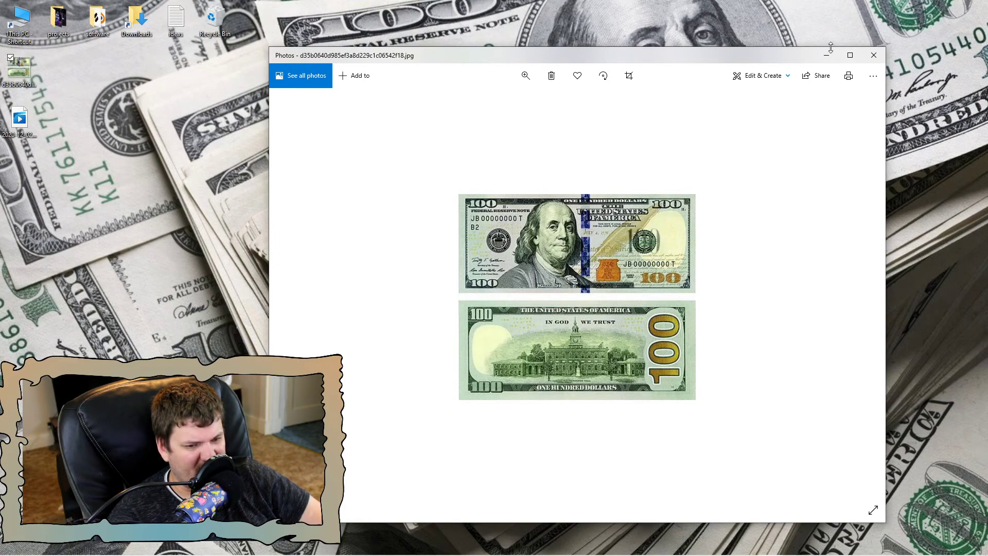
{"action": "left_click", "coordinate": [874, 55]}
Switch back to Blender and examine the two Mapping nodes that position the bill's front and back textures.
{"action": "left_click", "coordinate": [747, 545]}
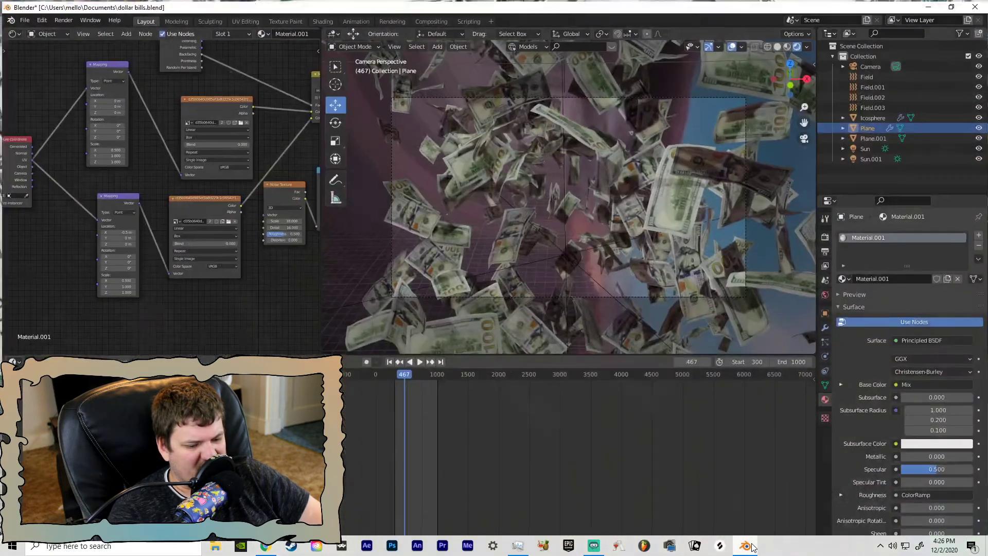
{"action": "middle_click_drag", "start_coordinate": [109, 169], "coordinate": [151, 168]}
{"action": "scroll", "coordinate": [85, 191], "scroll_direction": "down", "scroll_amount": 4}
{"action": "scroll", "coordinate": [155, 172], "scroll_direction": "up", "scroll_amount": 6}
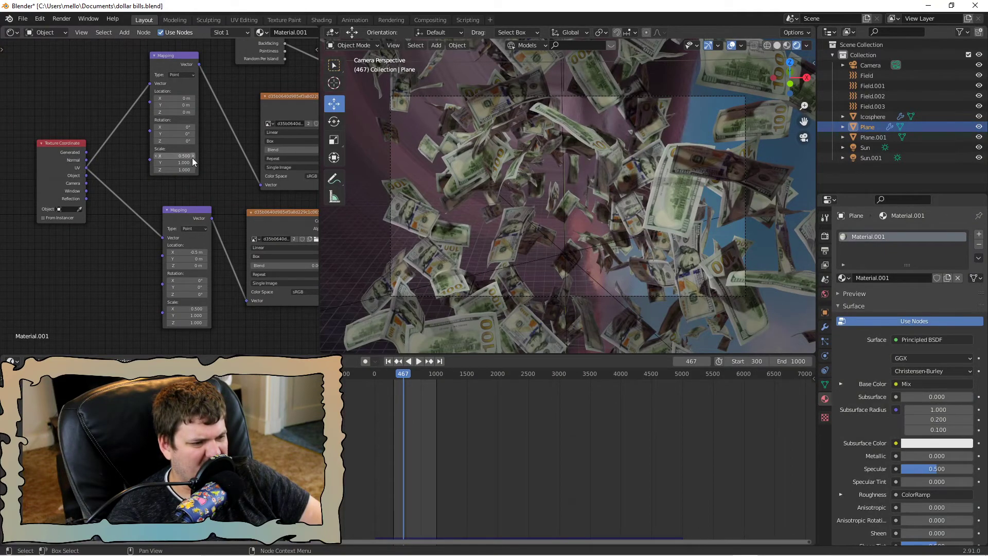
Try scaling the bill's back texture to X 2.000 and Y 4.600 in its Mapping node, and undo both changes.
{"action": "middle_click_drag", "start_coordinate": [282, 221], "coordinate": [193, 169]}
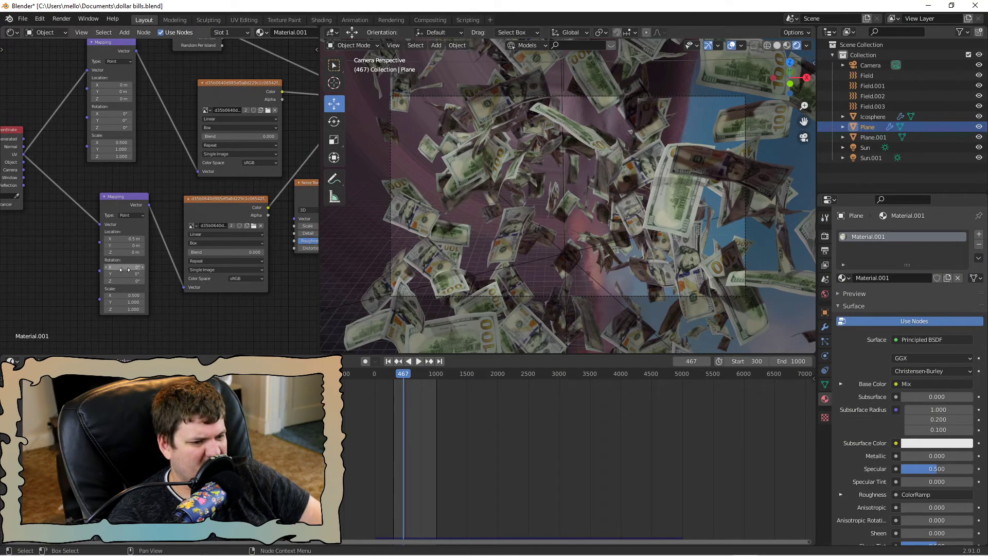
{"action": "middle_click_drag", "start_coordinate": [654, 186], "coordinate": [532, 163]}
{"action": "key", "text": "KP_Decimal"}
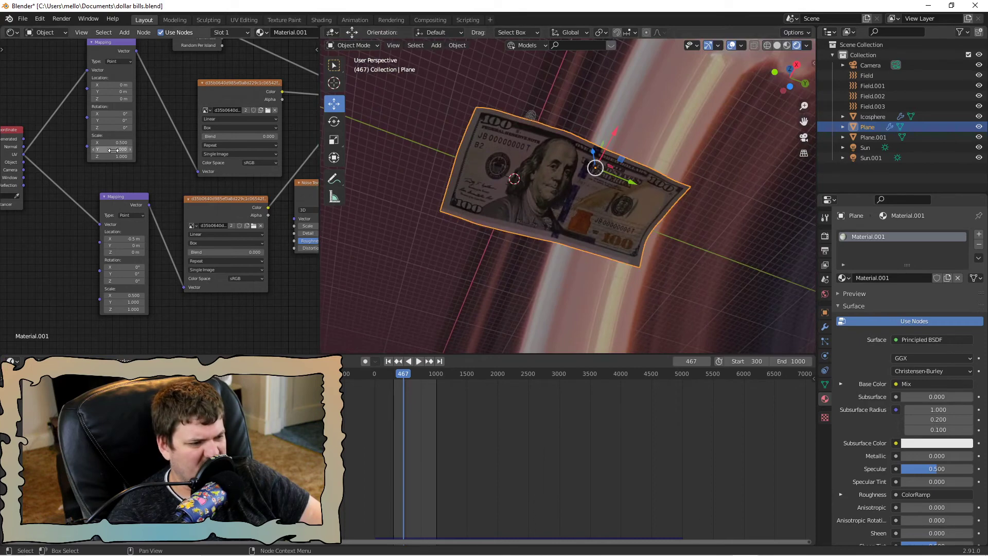
{"action": "left_click_drag", "start_coordinate": [112, 142], "coordinate": [119, 142]}
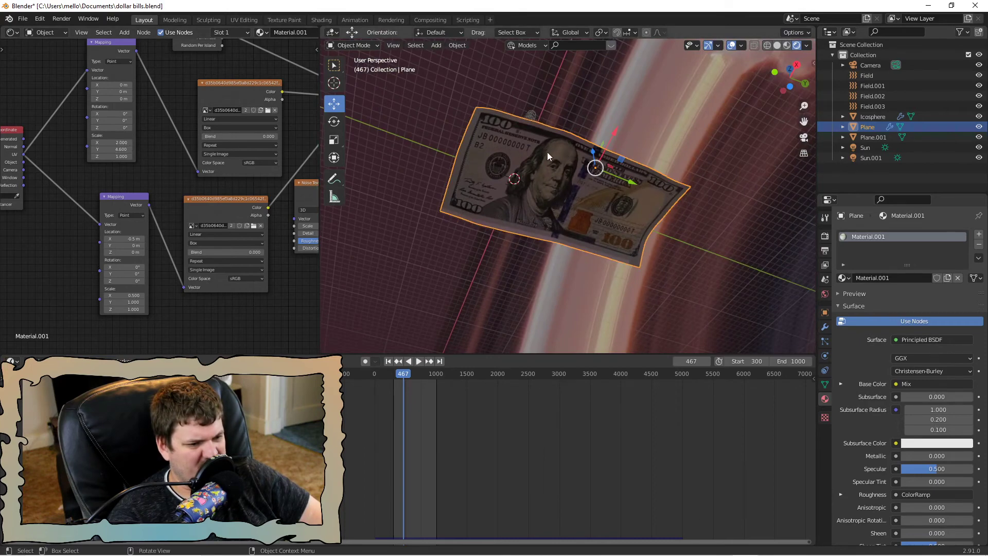
{"action": "middle_click_drag", "start_coordinate": [548, 152], "coordinate": [586, 234]}
{"action": "key", "text": "ctrl+z"}
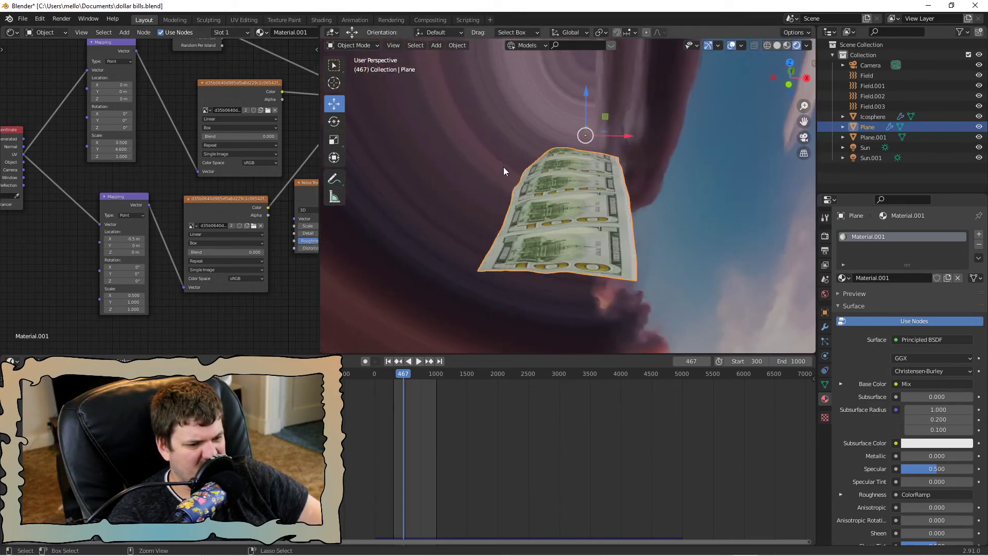
{"action": "key", "text": "ctrl+z"}
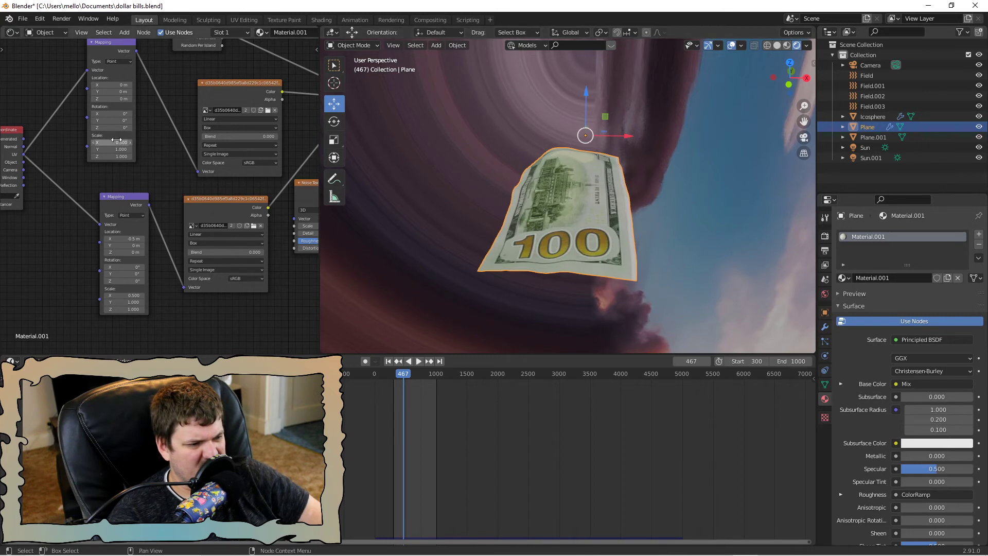
Examine how Geometry's Backfacing output mixes both bill textures and how the Noise Texture and ColorRamp feed the Principled BSDF roughness.
{"action": "scroll", "coordinate": [165, 91], "scroll_direction": "down", "scroll_amount": 4}
{"action": "middle_click_drag", "start_coordinate": [231, 81], "coordinate": [101, 113]}
{"action": "scroll", "coordinate": [124, 116], "scroll_direction": "up", "scroll_amount": 3}
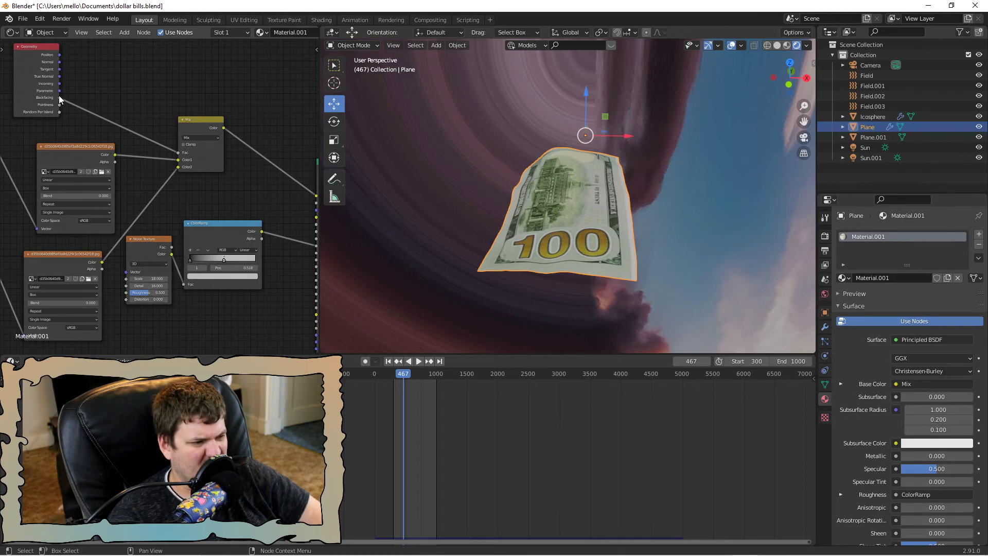
{"action": "middle_click_drag", "start_coordinate": [671, 246], "coordinate": [560, 163]}
{"action": "scroll", "coordinate": [163, 207], "scroll_direction": "down", "scroll_amount": 4}
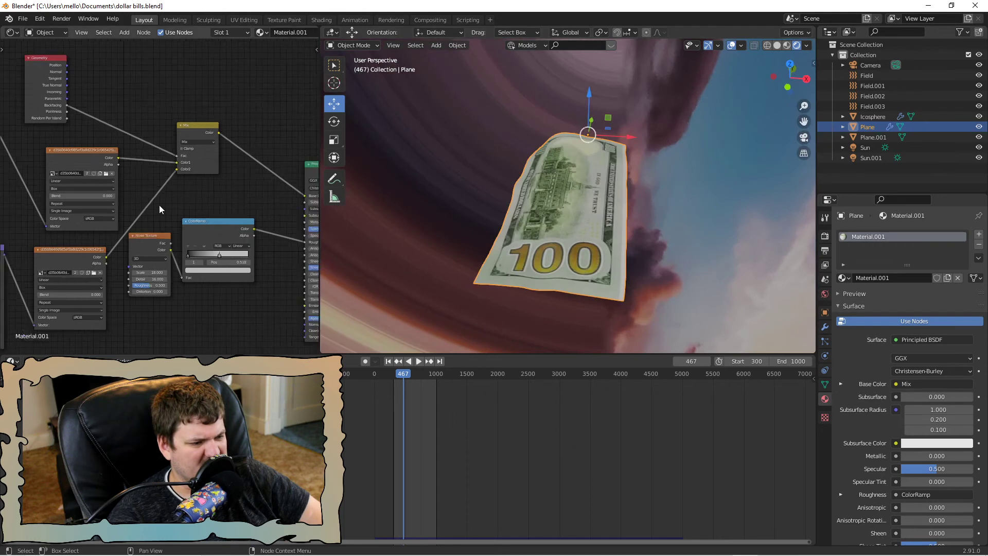
{"action": "middle_click_drag", "start_coordinate": [162, 208], "coordinate": [53, 148]}
{"action": "scroll", "coordinate": [115, 185], "scroll_direction": "up", "scroll_amount": 2}
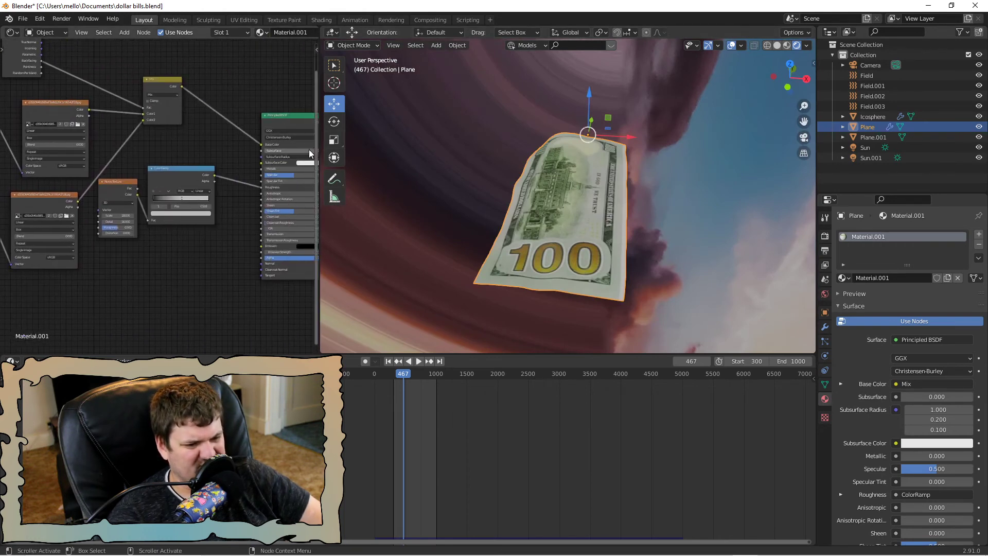
{"action": "scroll", "coordinate": [261, 125], "scroll_direction": "down", "scroll_amount": 2}
{"action": "middle_click_drag", "start_coordinate": [261, 125], "coordinate": [199, 125]}
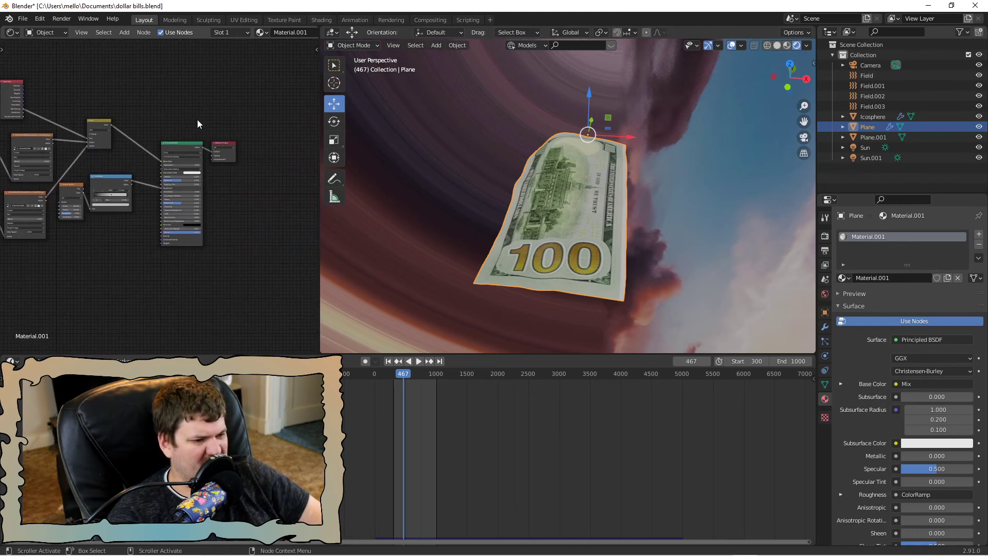
Show the bill's Cloth physics settings, from stiffness and damping down to the simulation cache.
{"action": "left_click", "coordinate": [824, 357]}
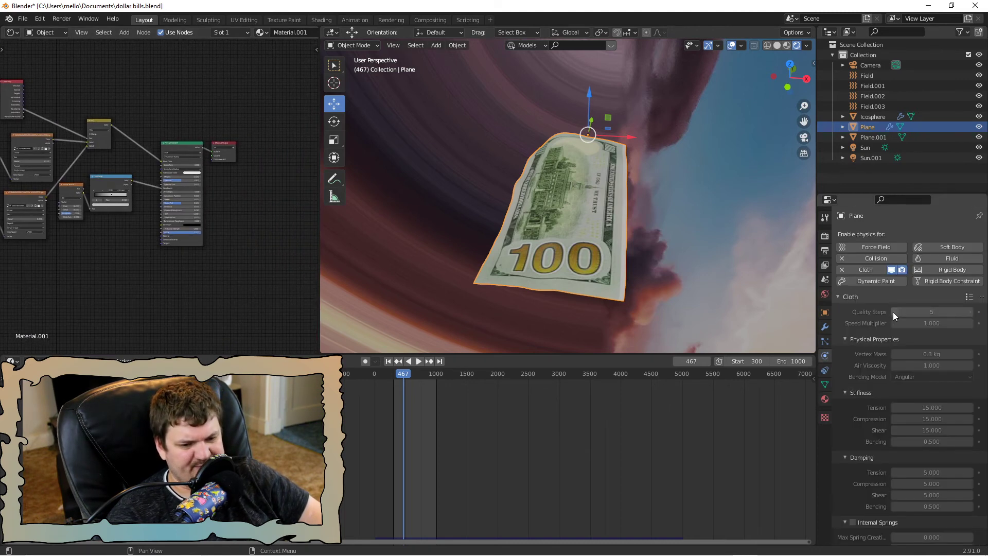
{"action": "scroll", "coordinate": [864, 358], "scroll_direction": "down", "scroll_amount": 6}
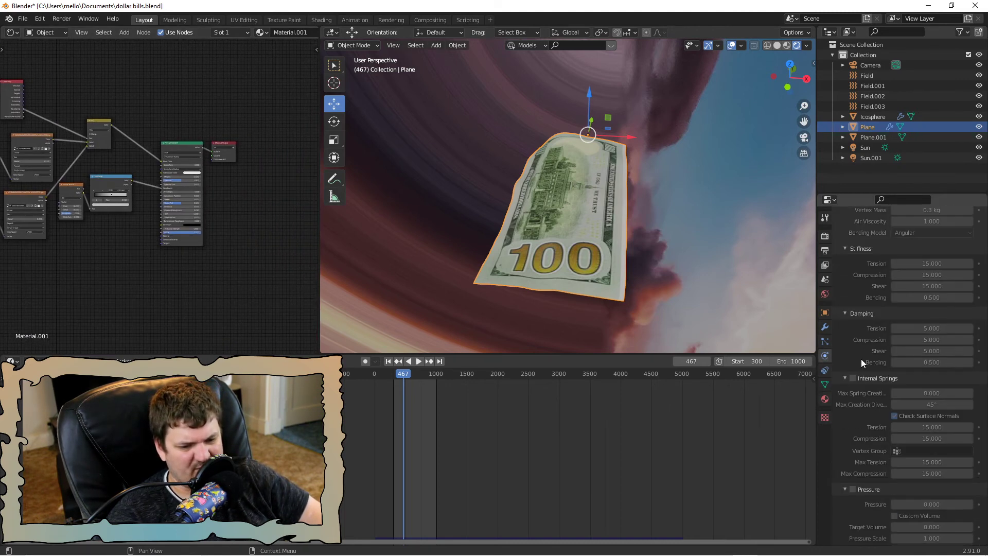
{"action": "scroll", "coordinate": [861, 359], "scroll_direction": "down", "scroll_amount": 8}
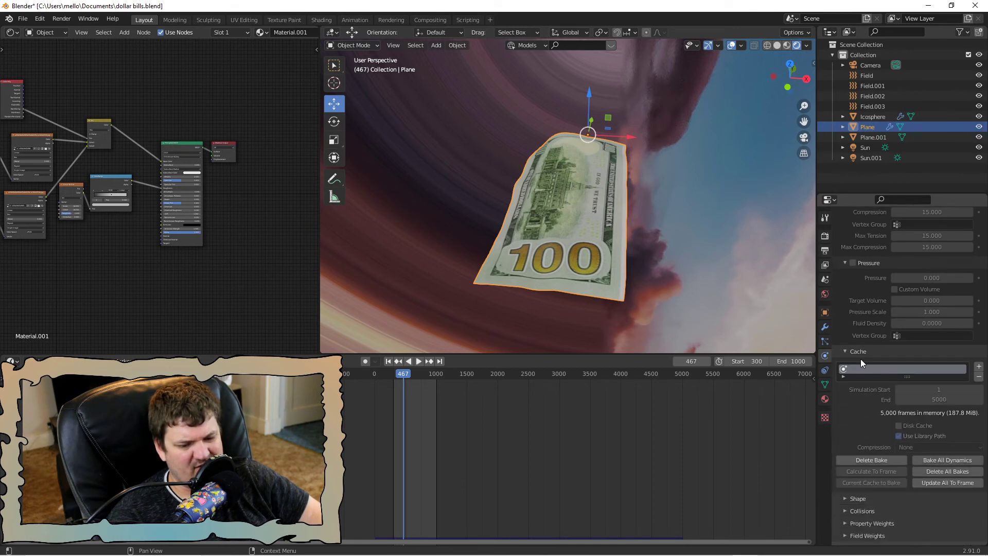
{"action": "scroll", "coordinate": [860, 359], "scroll_direction": "up", "scroll_amount": 7}
{"action": "scroll", "coordinate": [861, 359], "scroll_direction": "up", "scroll_amount": 7}
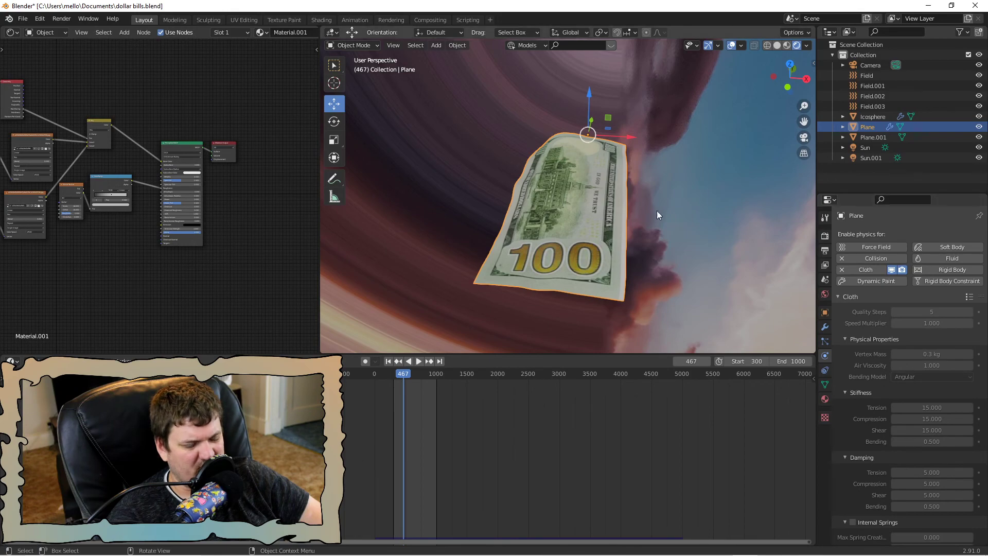
Play the falling bills animation through the camera and resize the dollar bill Plane during playback.
{"action": "key", "text": "KP_0"}
{"action": "key", "text": "space"}
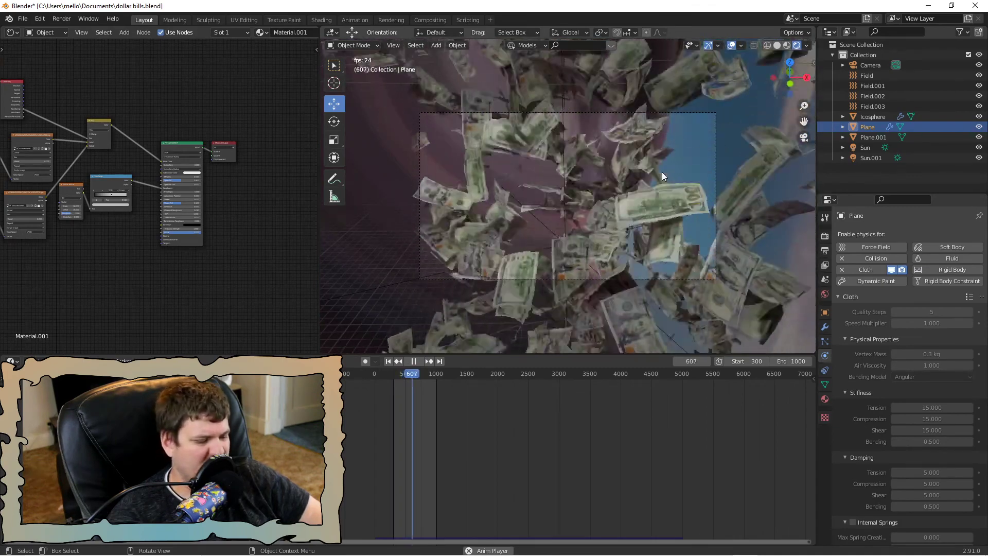
{"action": "key", "text": "s"}
{"action": "left_click", "coordinate": [657, 171]}
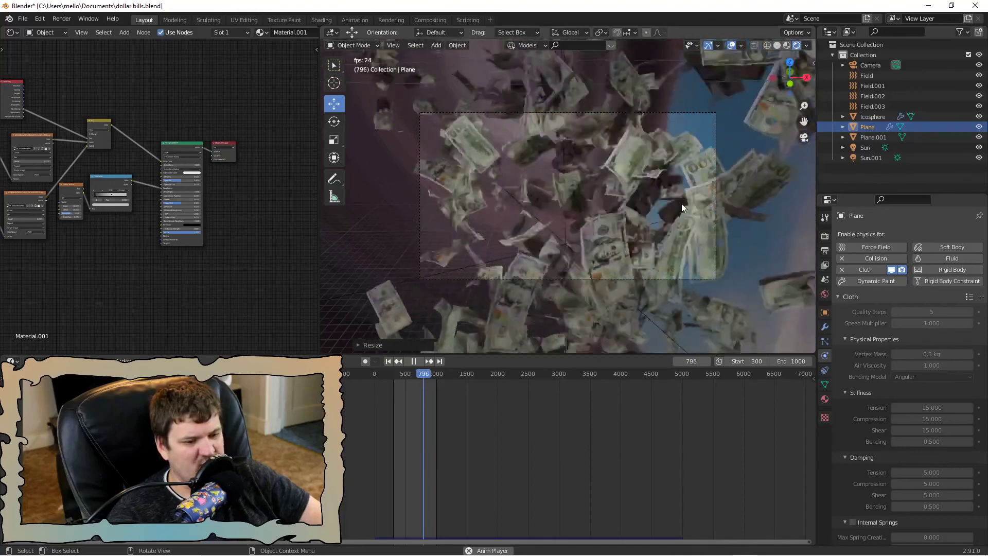
{"action": "mouse_move", "coordinate": [643, 544]}
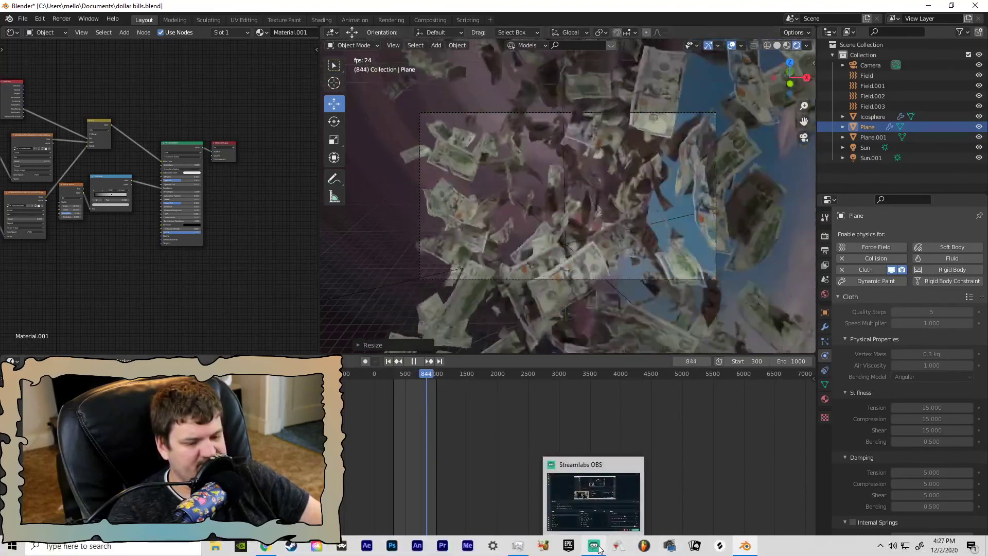